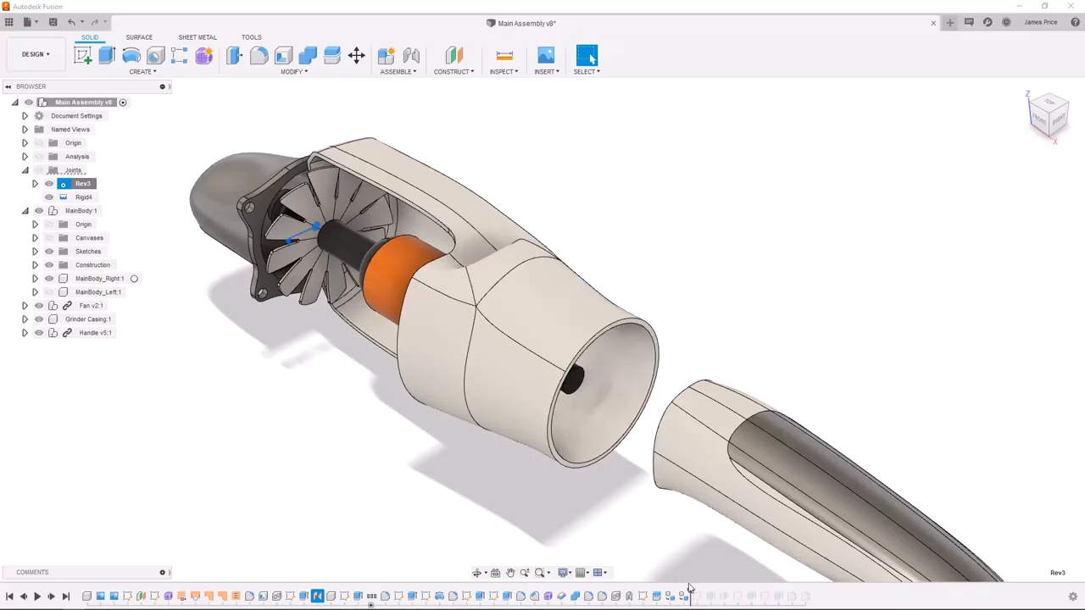
Roll the design history forward to its end so the locating slots in the main body are included, fitting the model in view
left_click_drag(691, 595, 814, 586)
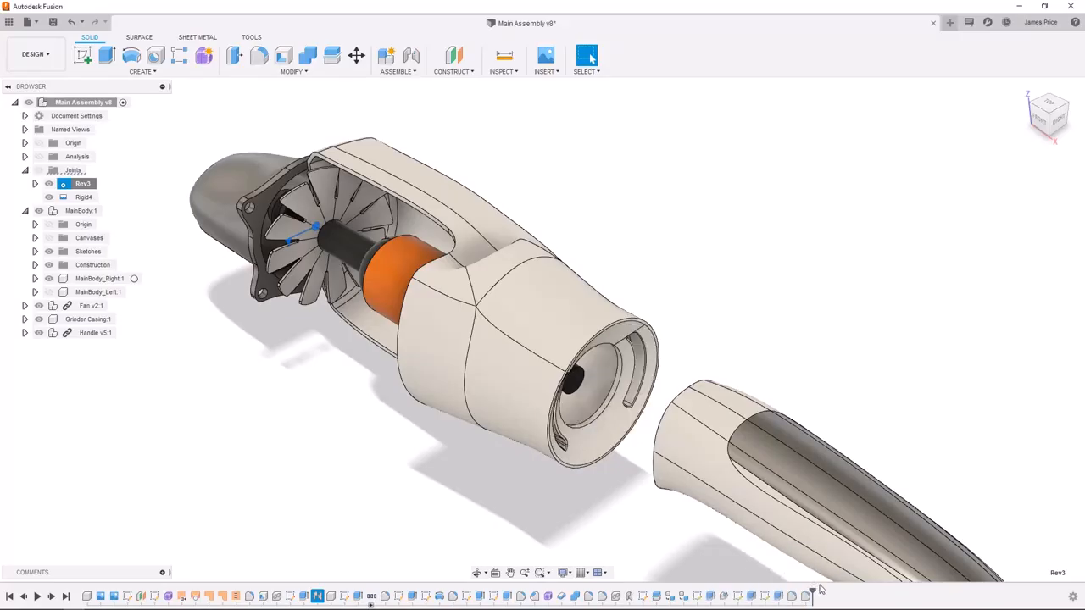
key("F6")
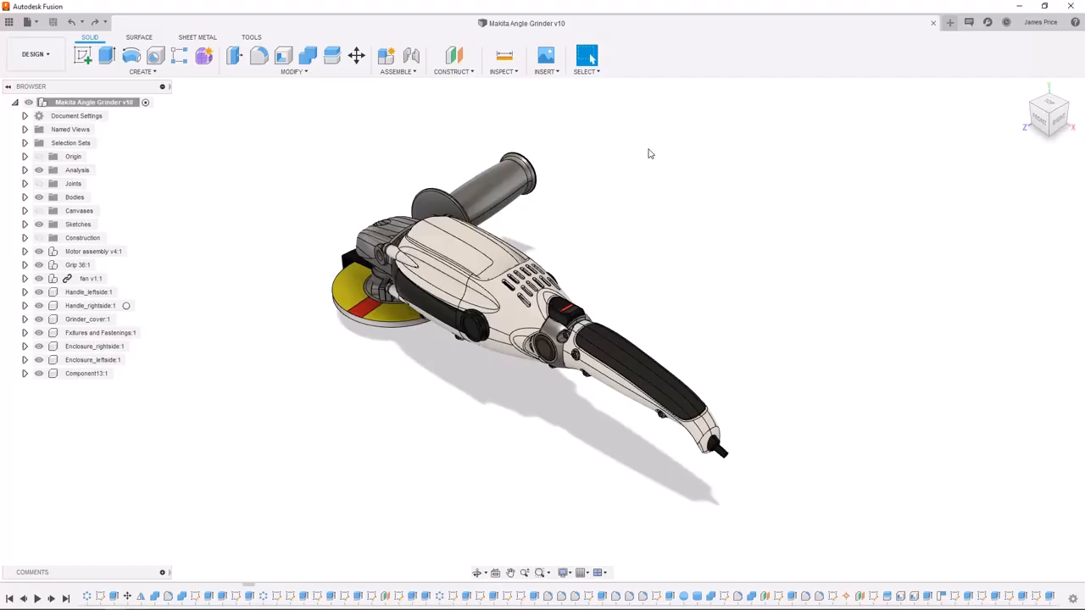
Include downloadable materials in the appearance library and download the Steel - Braided appearance from the Steel metals
key("a")
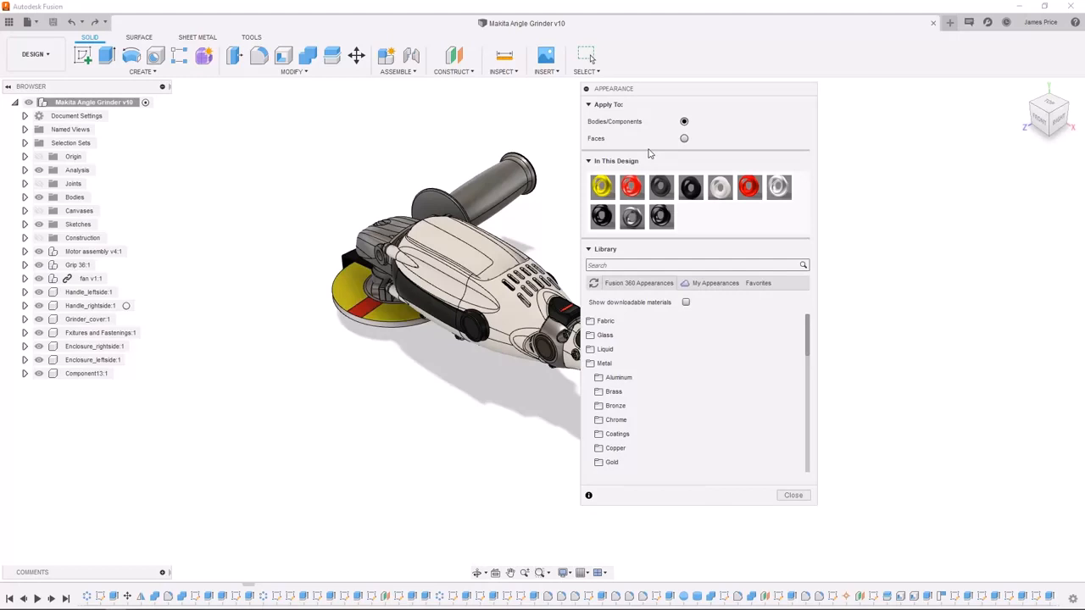
left_click_drag(808, 332, 816, 436)
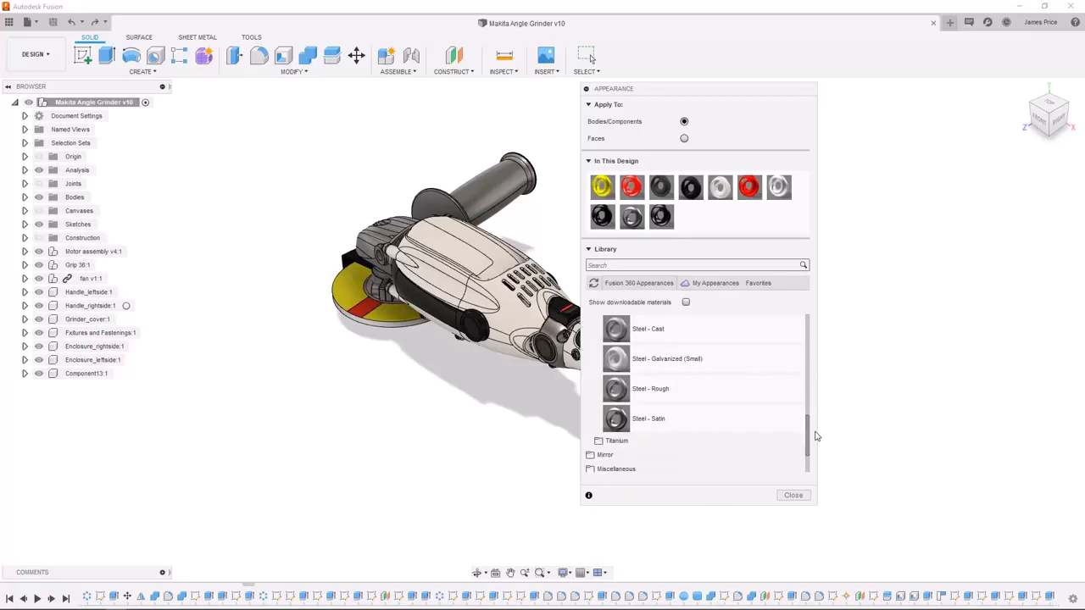
left_click(685, 302)
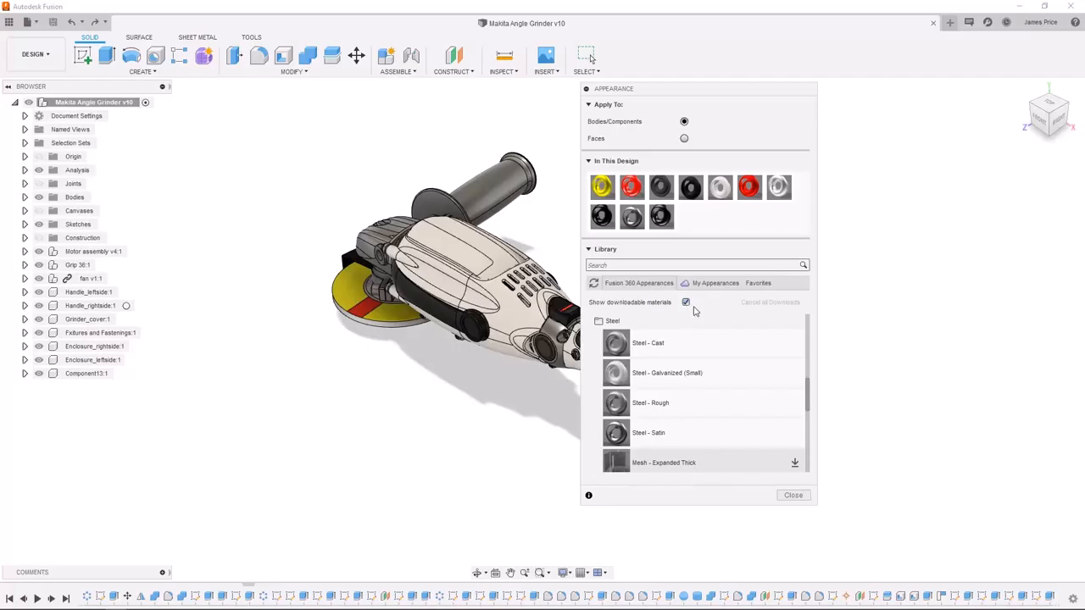
left_click_drag(807, 401, 807, 414)
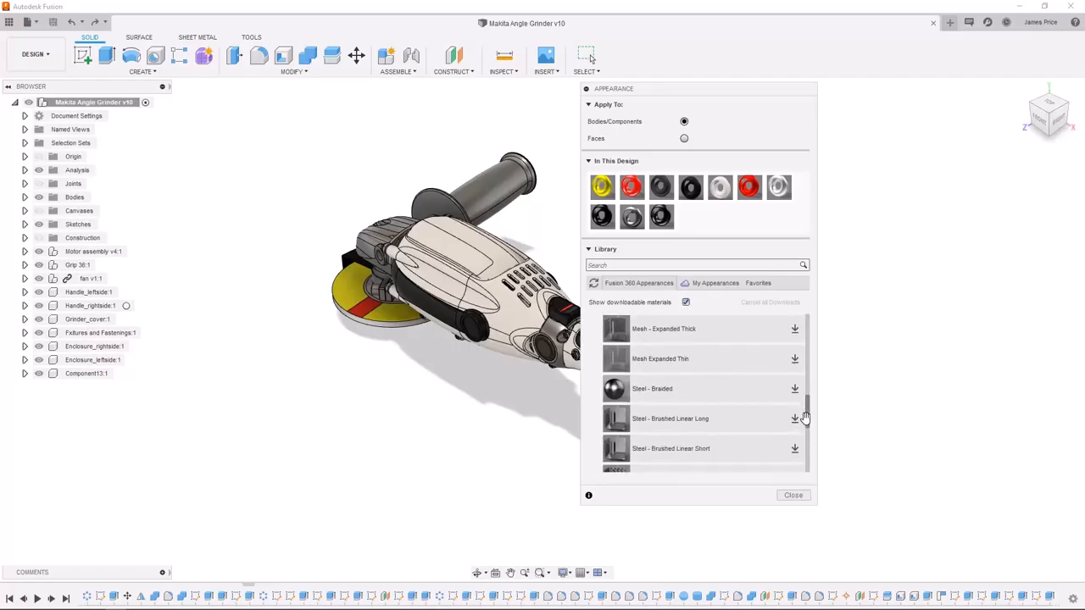
left_click(794, 387)
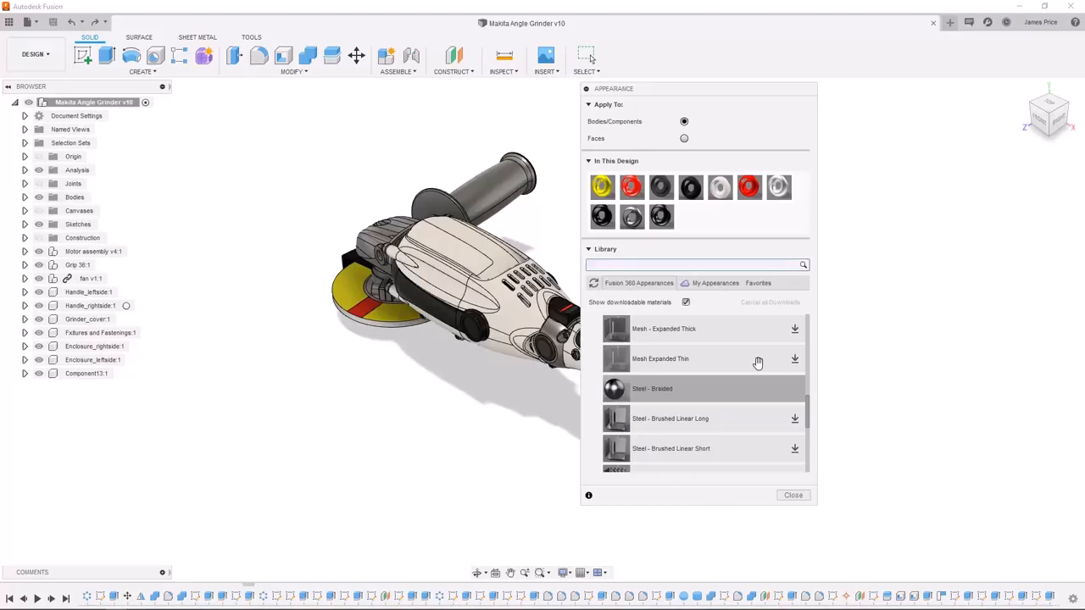
Search the appearance library for silicone and apply Silicone (White) to the grinder's side grip
left_click(672, 266)
type("silicone")
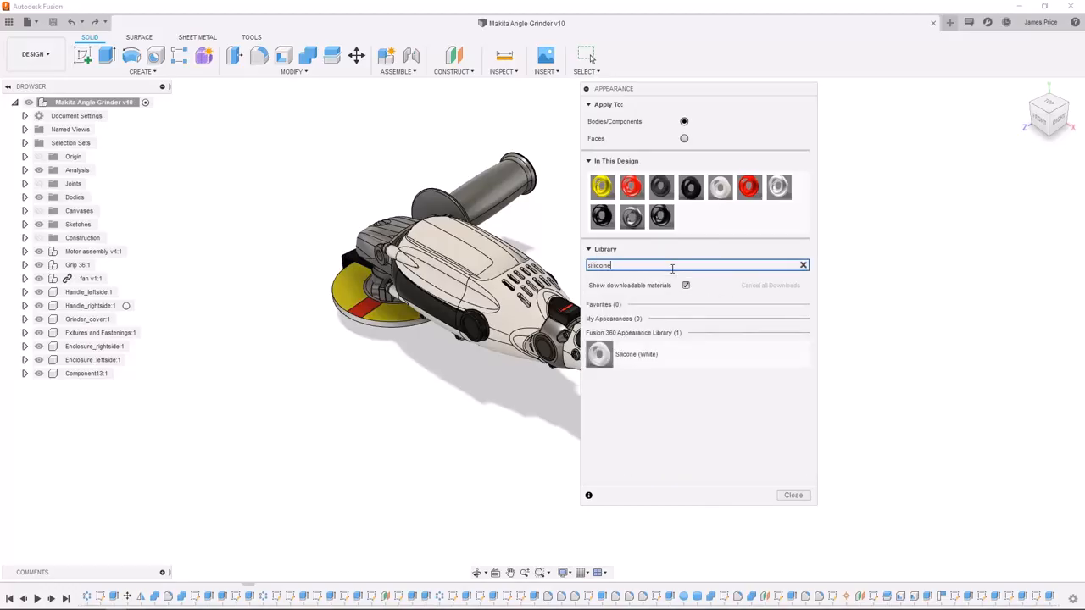
left_click_drag(649, 355, 494, 200)
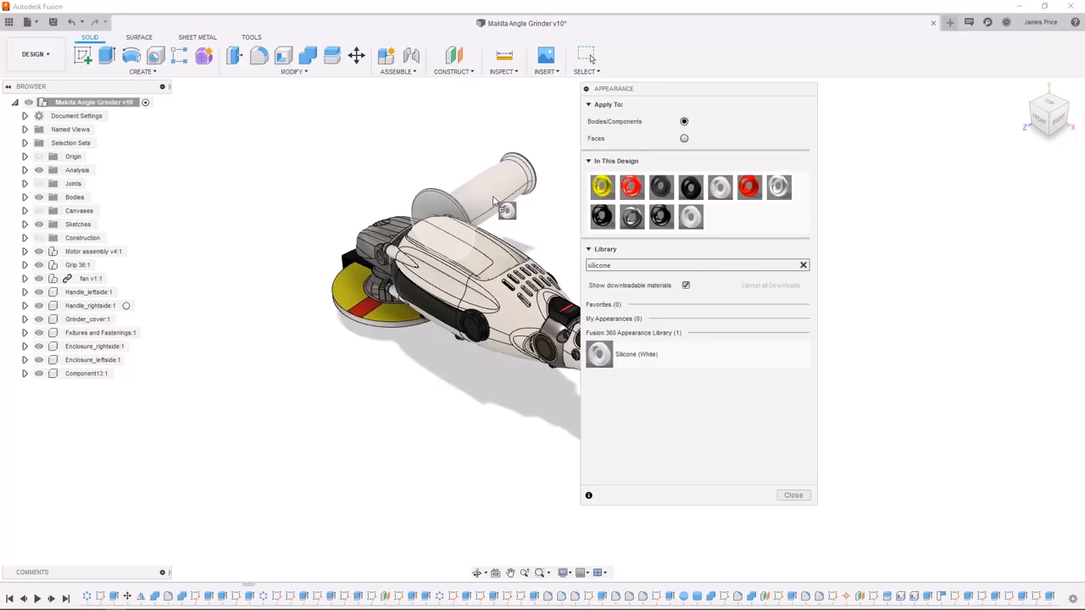
left_click_drag(494, 200, 493, 200)
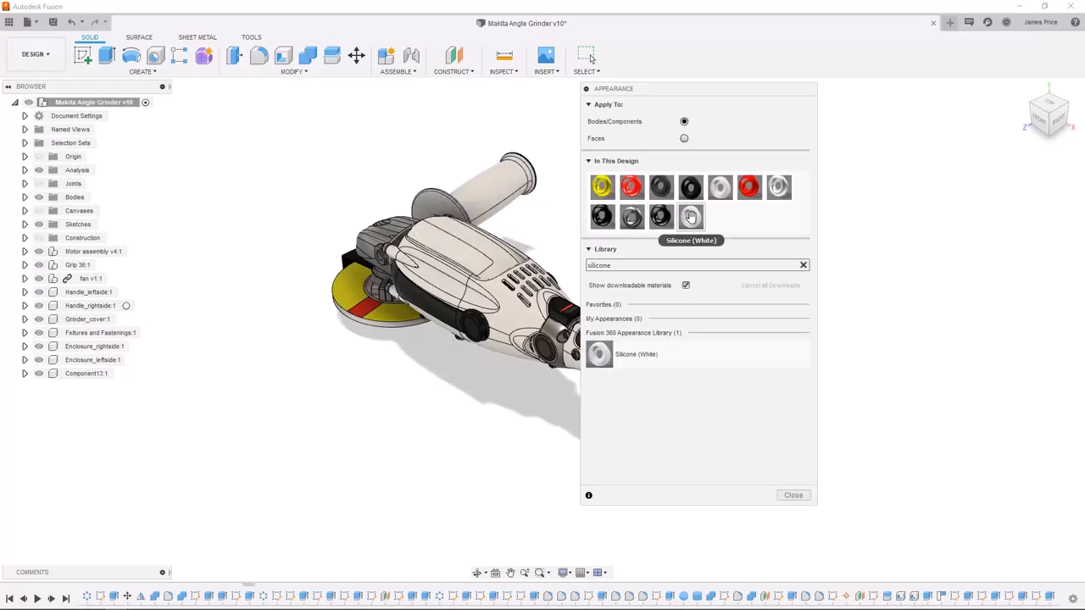
Recolour the Silicone (White) appearance to RGB 59, 59, 59 and rename it Silicone (Dark Grey), leaving its advanced settings unchanged
right_click(691, 217)
left_click(725, 224)
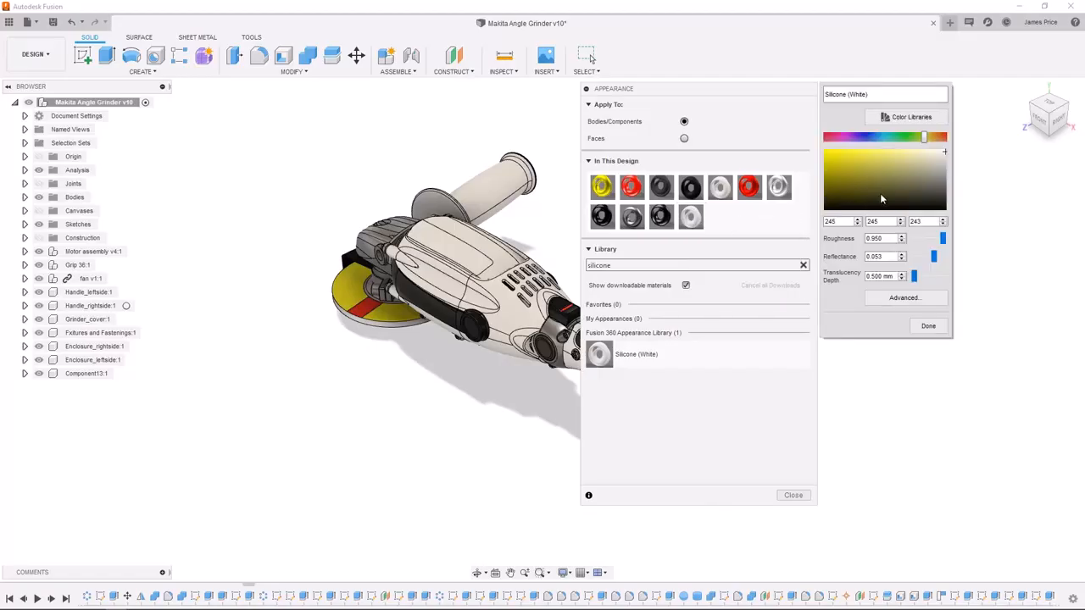
left_click_drag(941, 179, 955, 201)
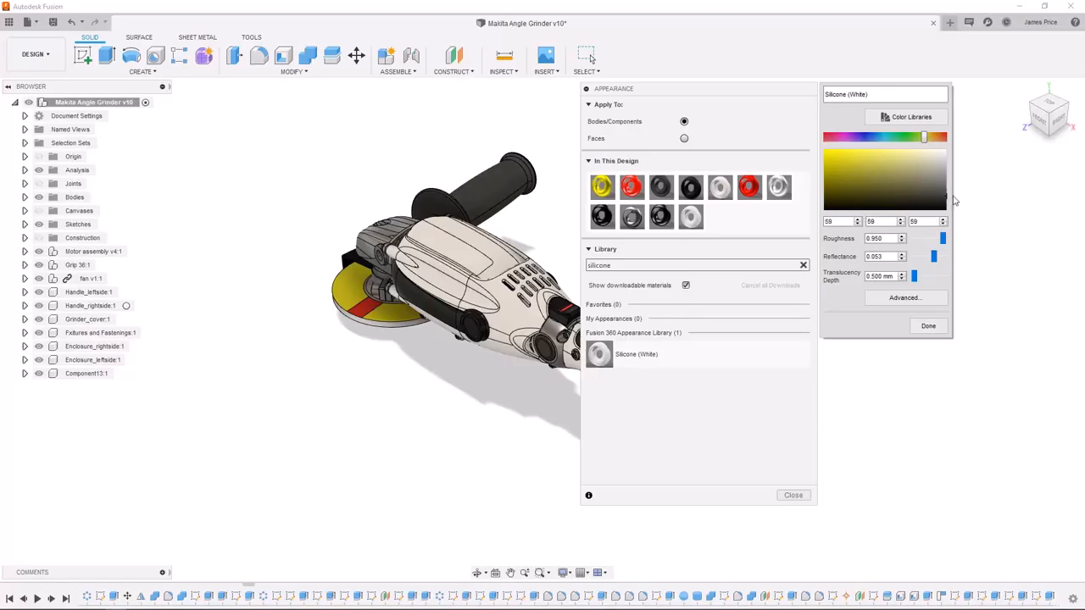
left_click(866, 95)
key("BackSpace")
key("BackSpace")
key("BackSpace")
key("BackSpace")
key("BackSpace")
type("Dark Grey")
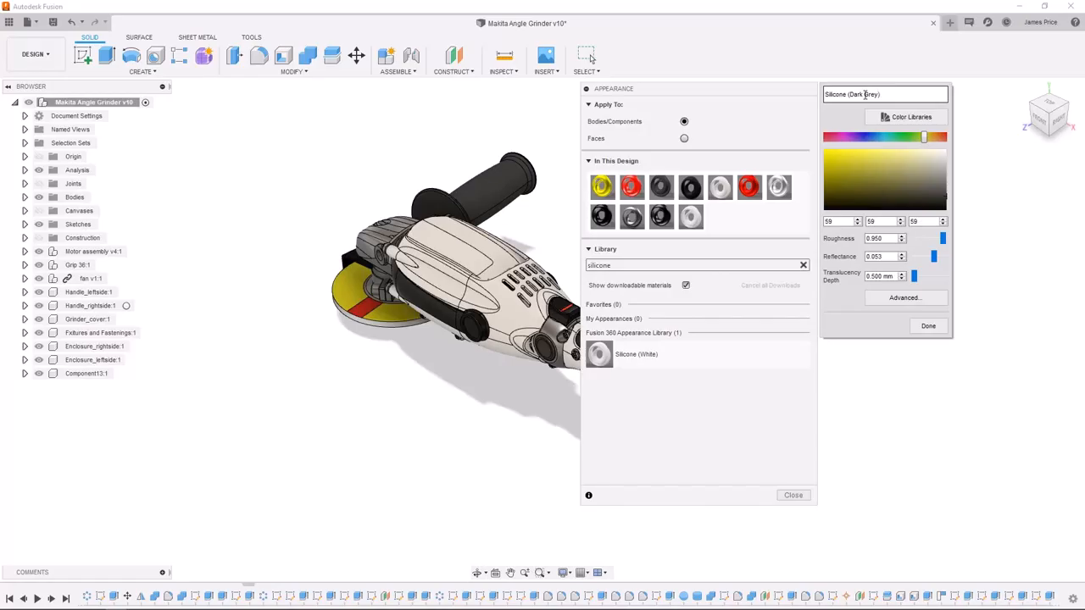
left_click(905, 298)
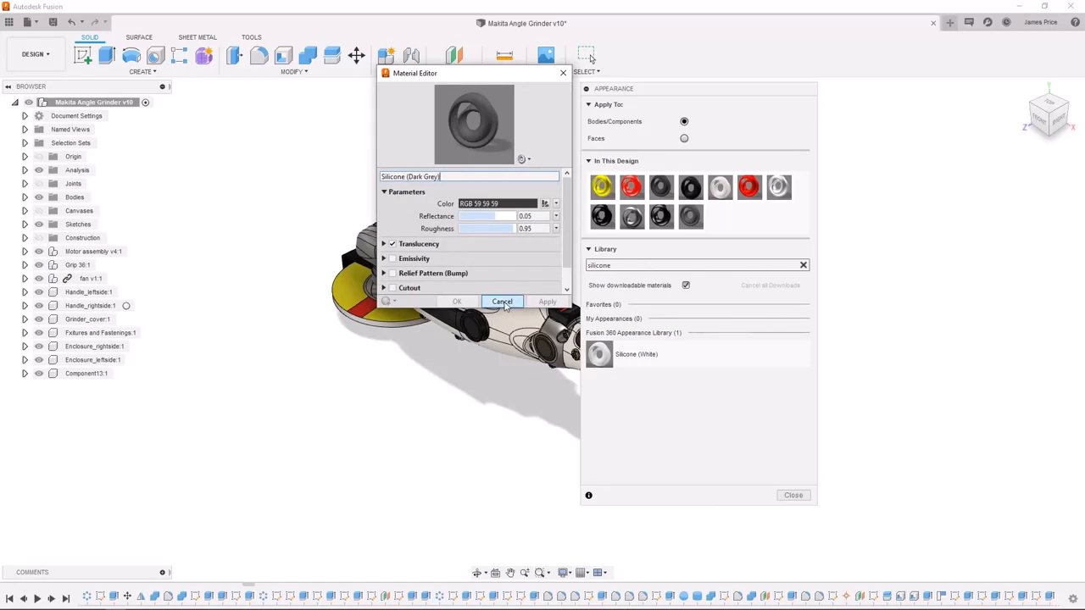
left_click(504, 303)
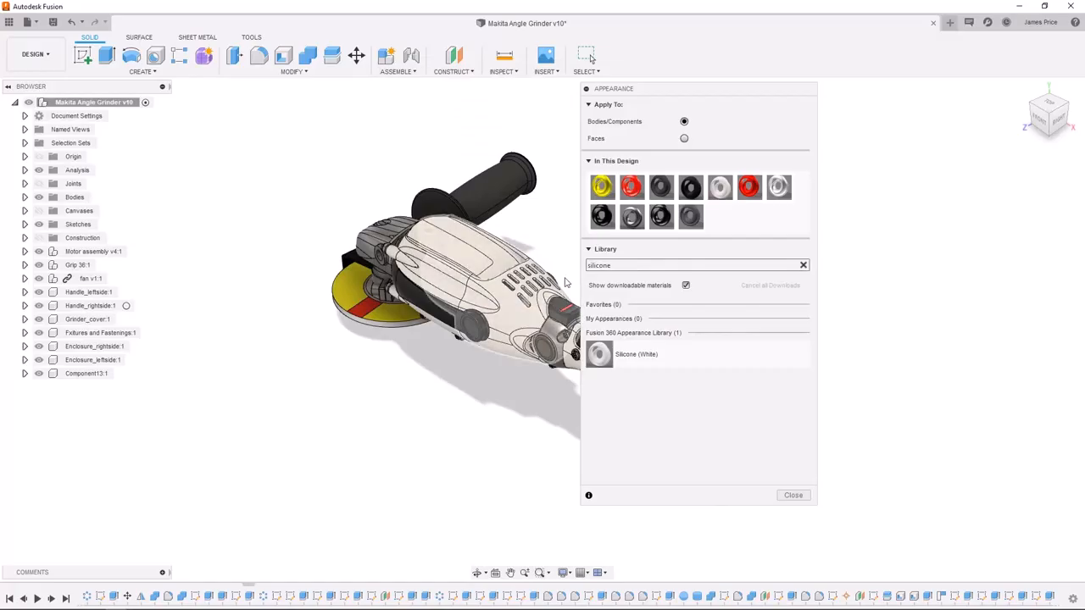
Edit the design's ABS (White) appearance and set its colour to RGB 0, 150, 150
right_click(721, 191)
left_click(746, 201)
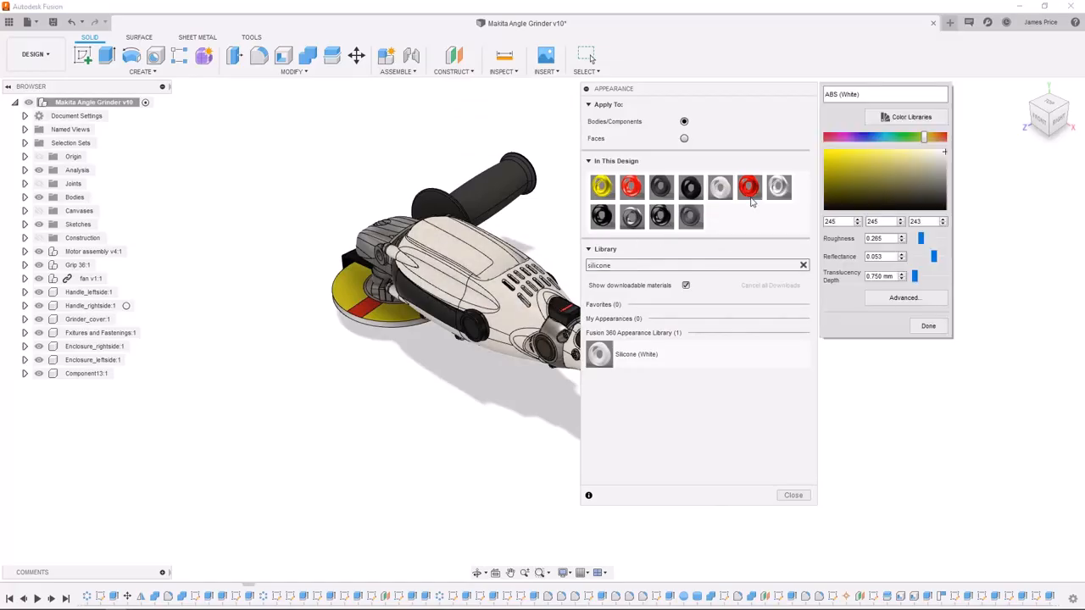
left_click_drag(838, 221, 816, 223)
type("0")
key("Tab")
type("150")
key("Tab")
type("150")
key("Tab")
Rename the recoloured ABS appearance as ABS (Green) and finish editing appearances
left_click(856, 95)
key("BackSpace")
key("BackSpace")
key("BackSpace")
key("BackSpace")
key("BackSpace")
type("Green")
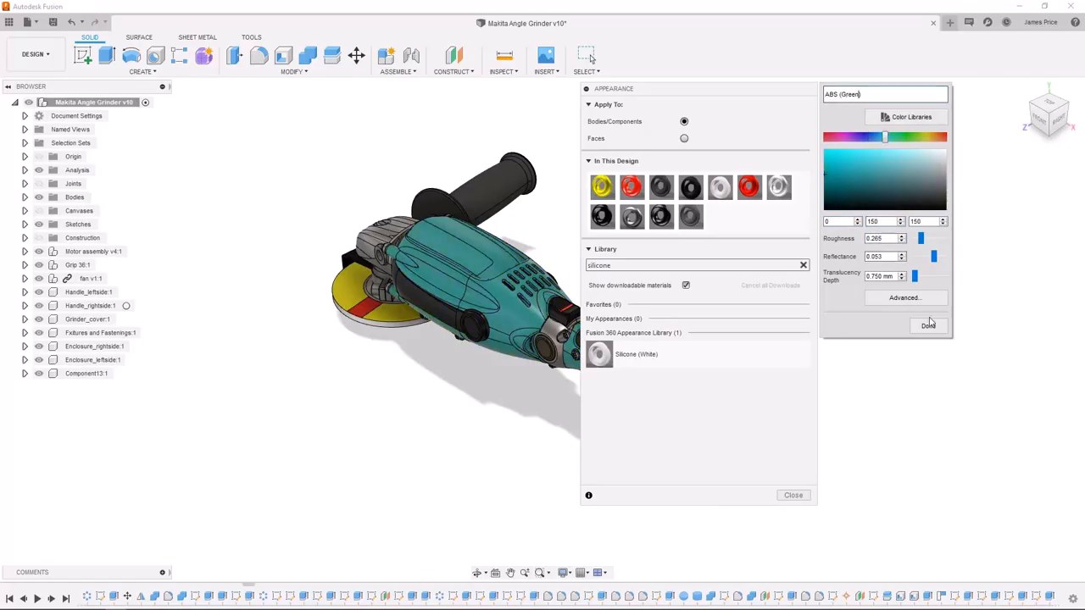
left_click(928, 325)
left_click(795, 496)
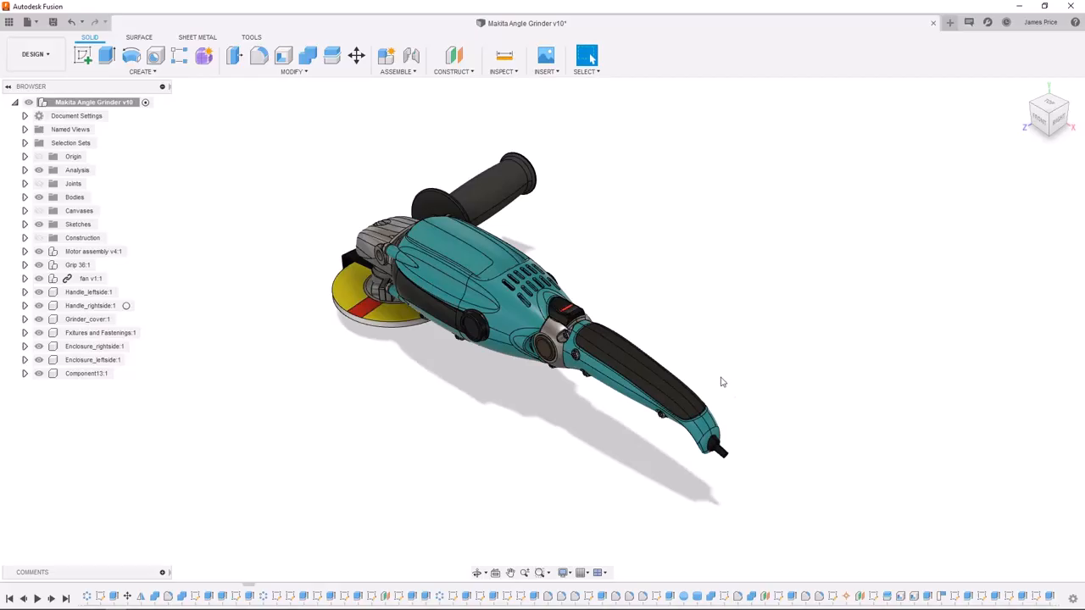
Insert Makita Logo.png from the Makita Angle Grinder project's Decals folder as a decal on the side grip's cylindrical face
left_click(550, 76)
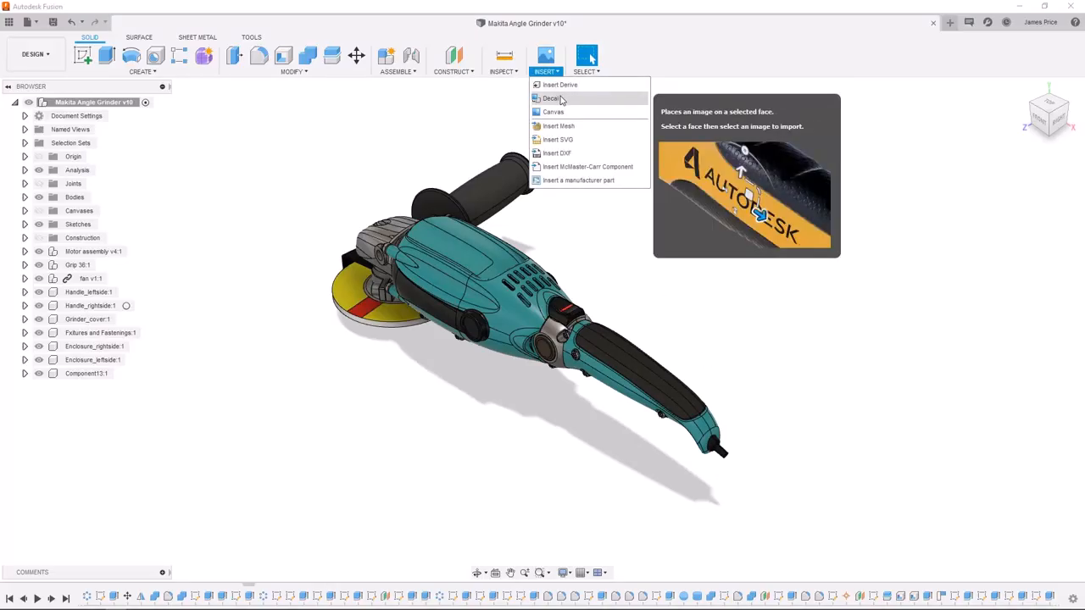
left_click(556, 99)
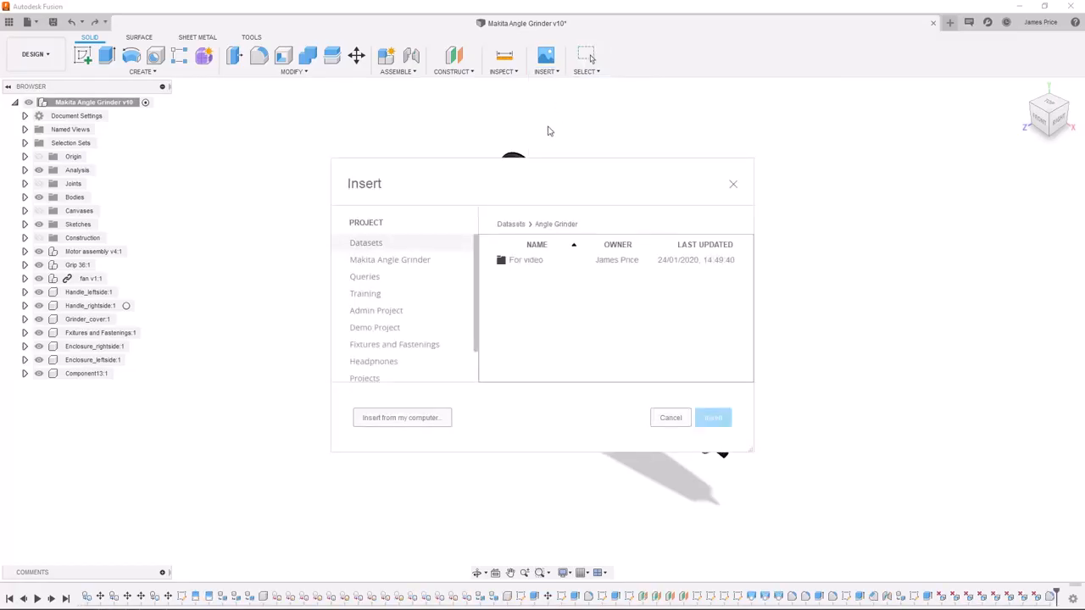
left_click(431, 263)
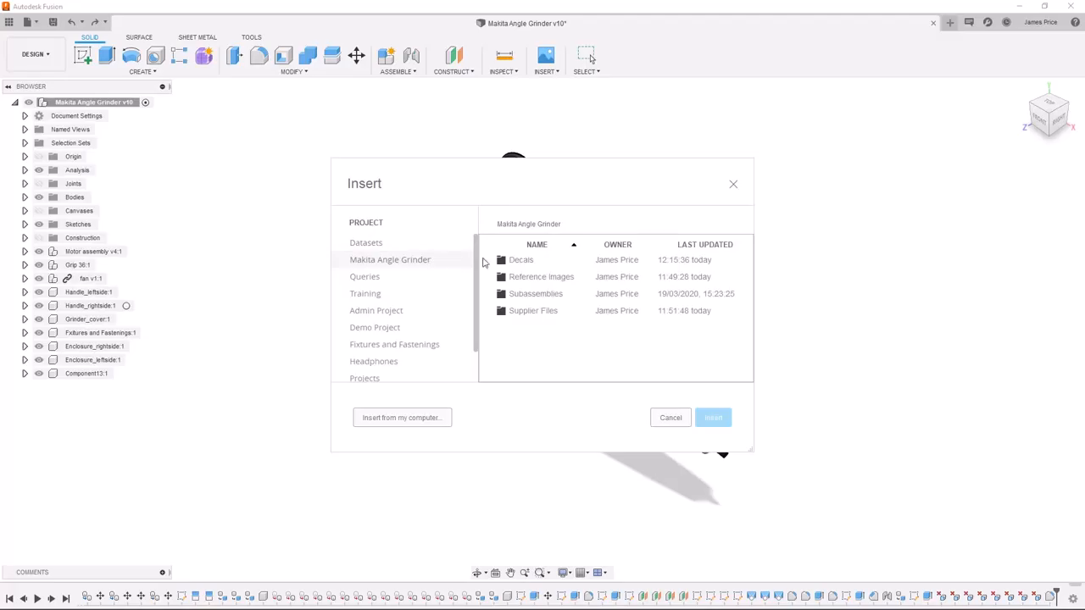
double_click(529, 262)
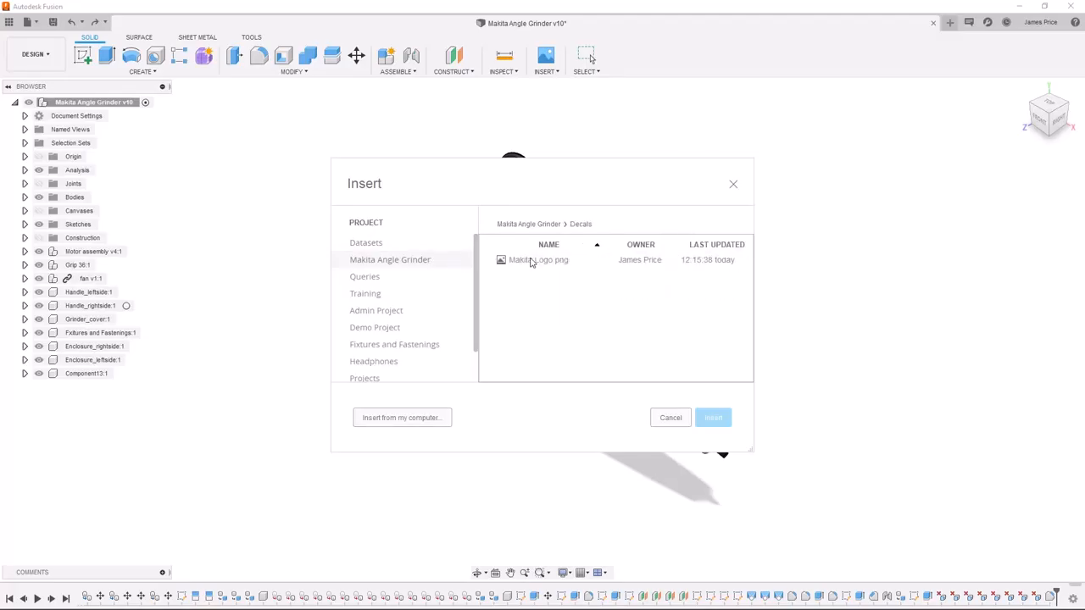
left_click(531, 262)
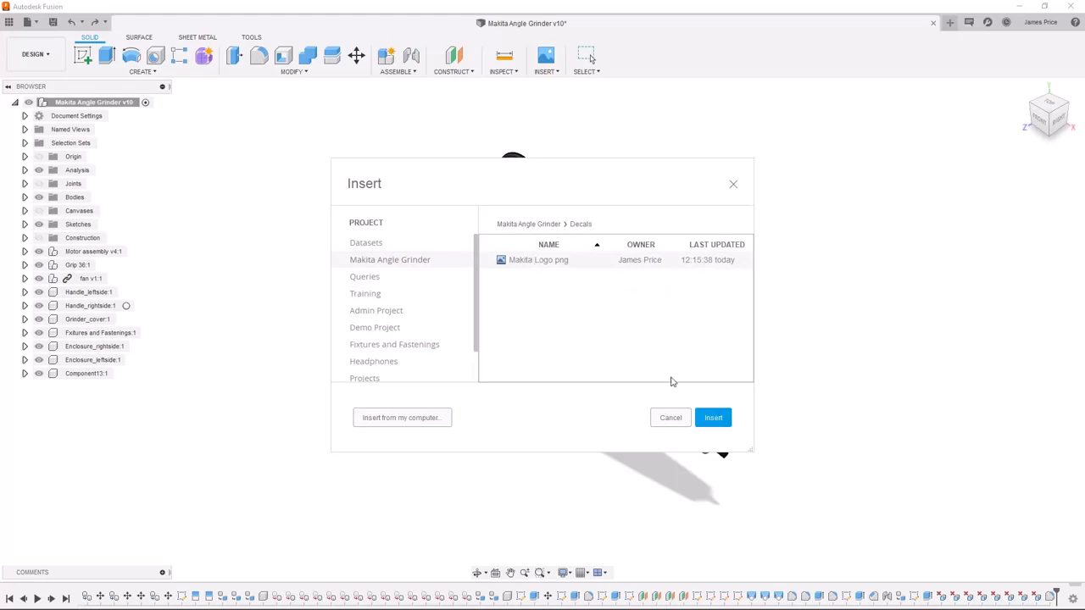
left_click(715, 419)
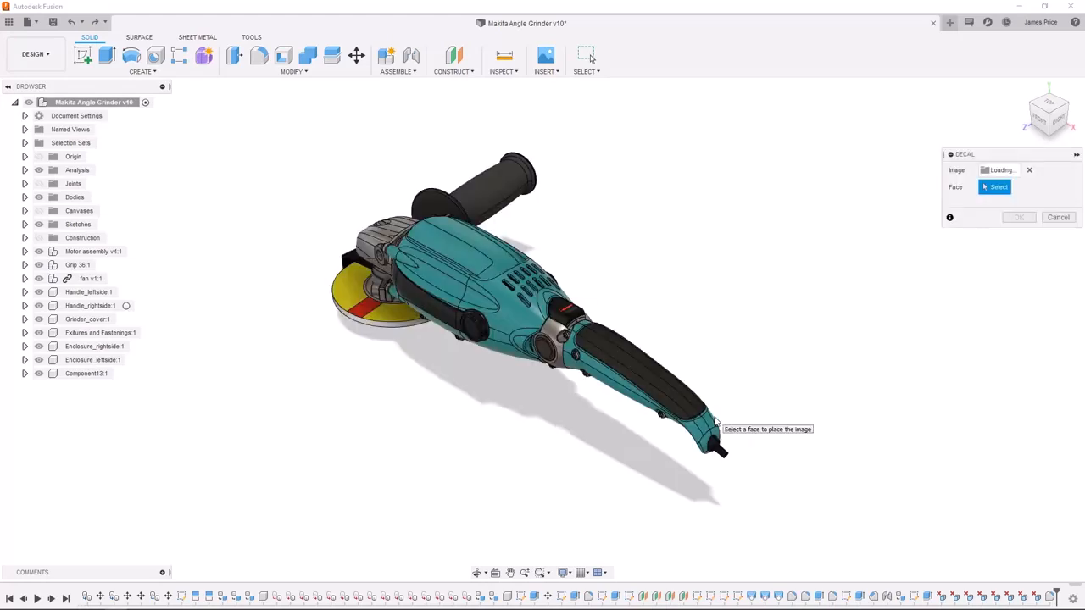
left_click(496, 191)
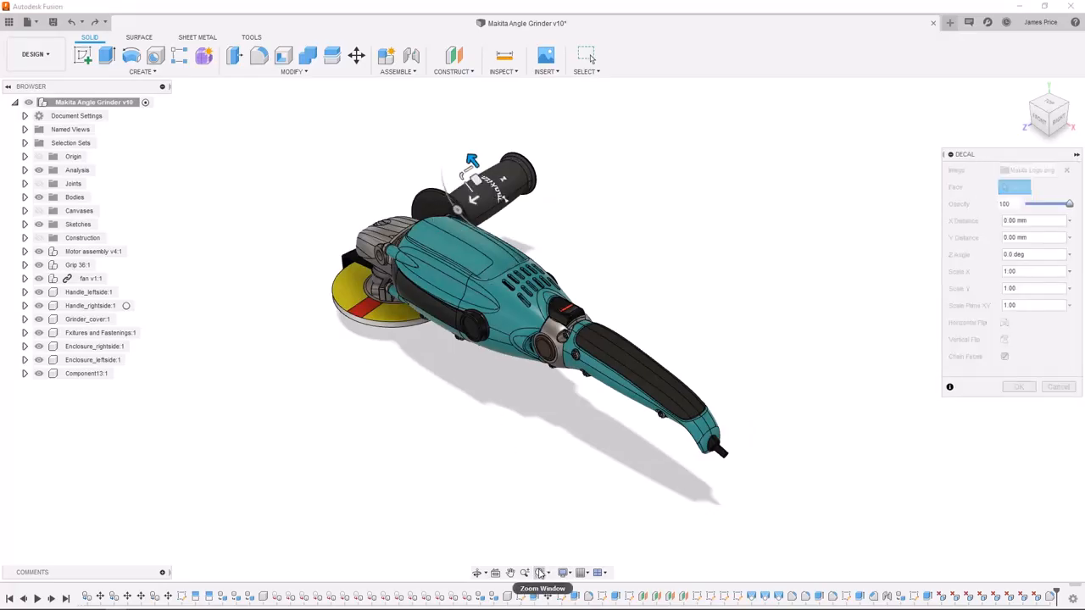
Scale the grip decal to about 2.24 and shift it about -3.9 mm in X and 2.6 mm in Y
left_click_drag(397, 133, 584, 245)
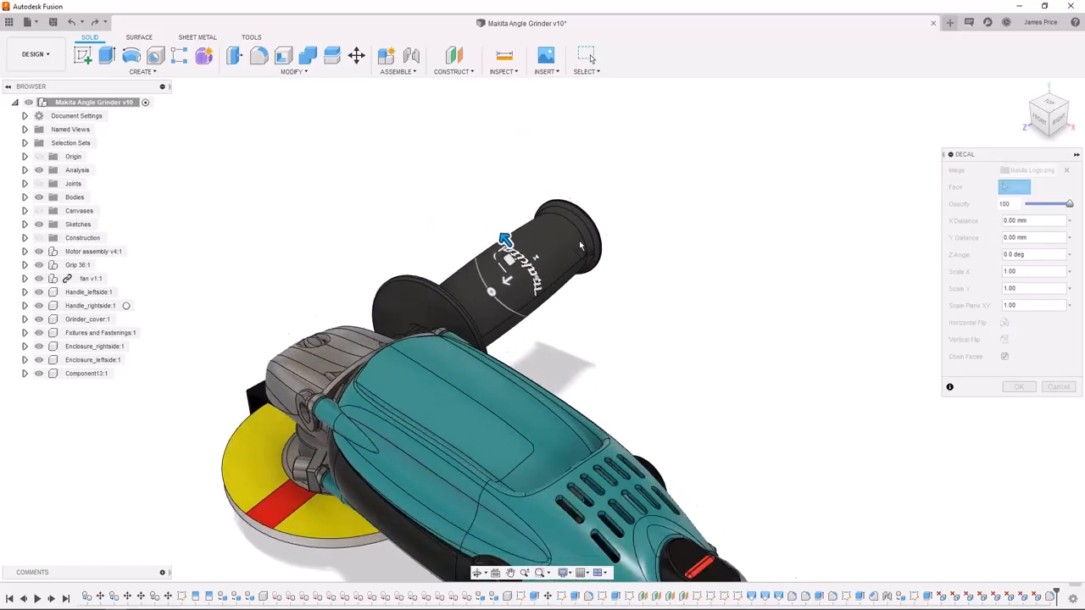
left_click_drag(517, 270, 546, 251)
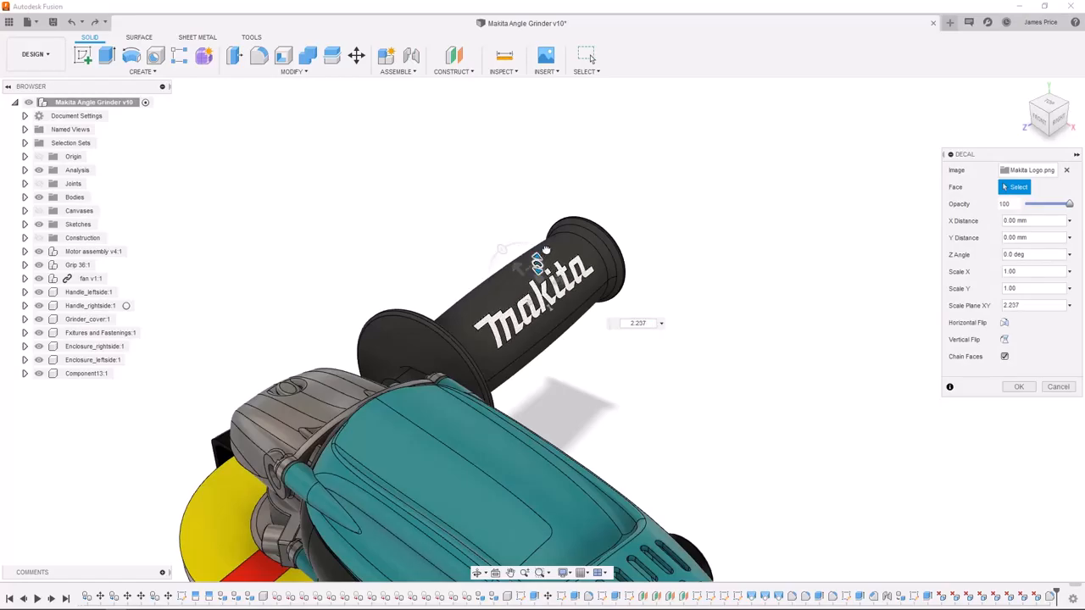
left_click_drag(545, 257, 528, 276)
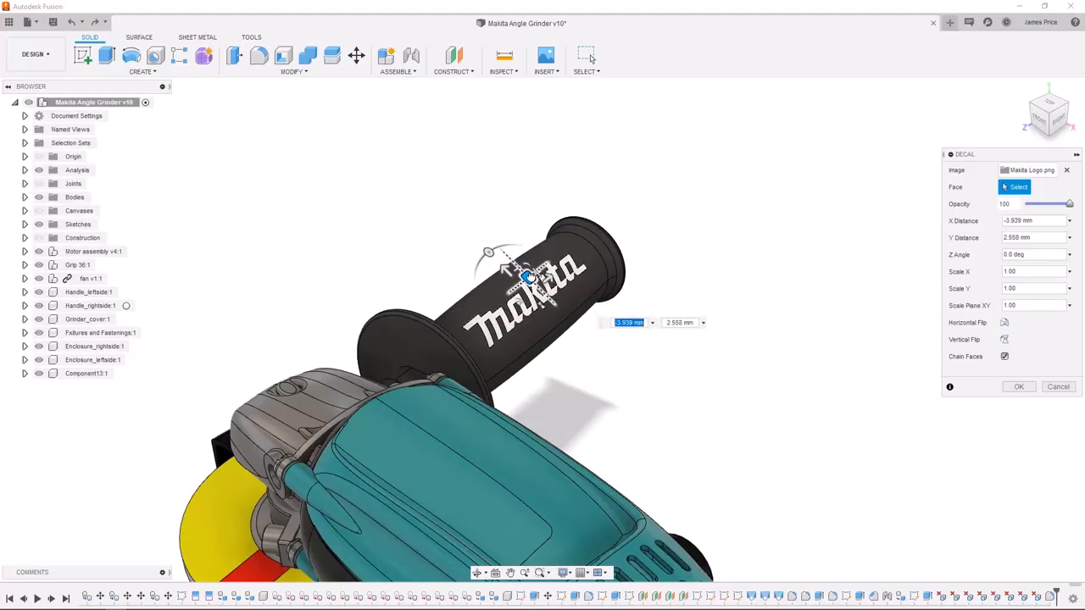
left_click(1019, 387)
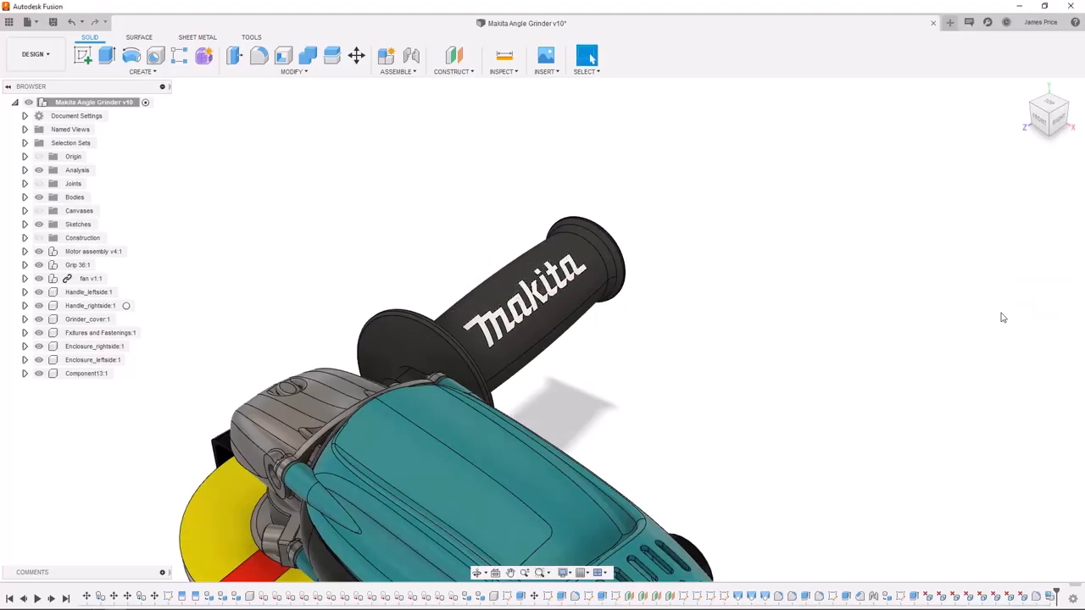
From the front view, insert Makita Logo.png as a second decal on the black panel of the grinder enclosure
left_click(1026, 90)
left_click(1041, 119)
left_click(547, 71)
left_click(554, 99)
left_click(436, 260)
left_click(539, 260)
left_click(711, 421)
left_click(457, 285)
Turn the enclosure decal upright, enlarge it and shift it about 4.7 mm in X and 0.2 mm in Y
scroll(451, 282, "up", 4)
left_click_drag(460, 335, 464, 231)
left_click_drag(479, 262, 525, 244)
left_click_drag(495, 274, 506, 275)
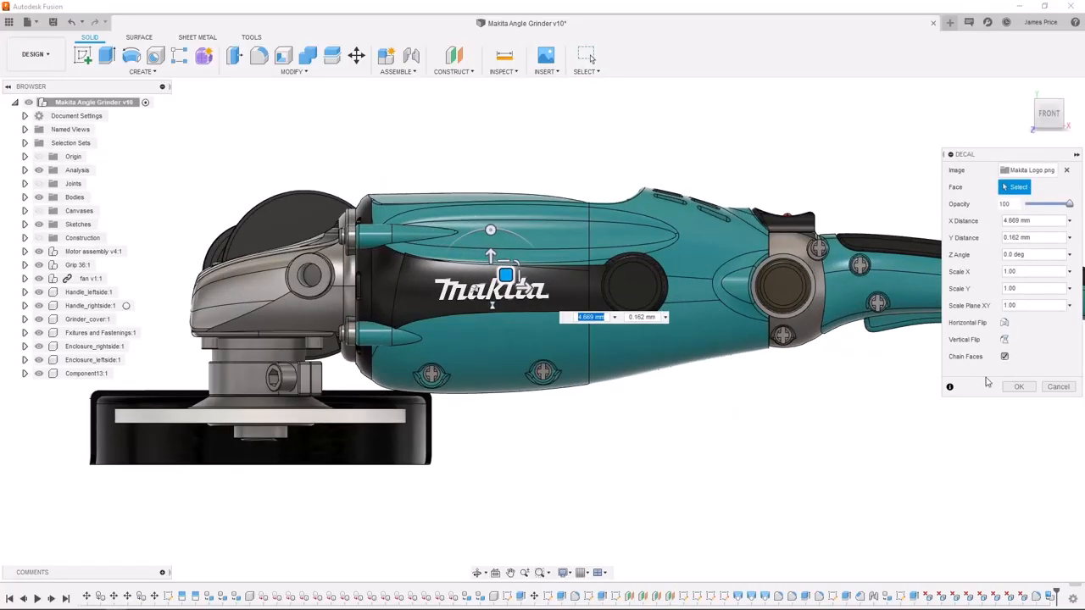
left_click(1019, 386)
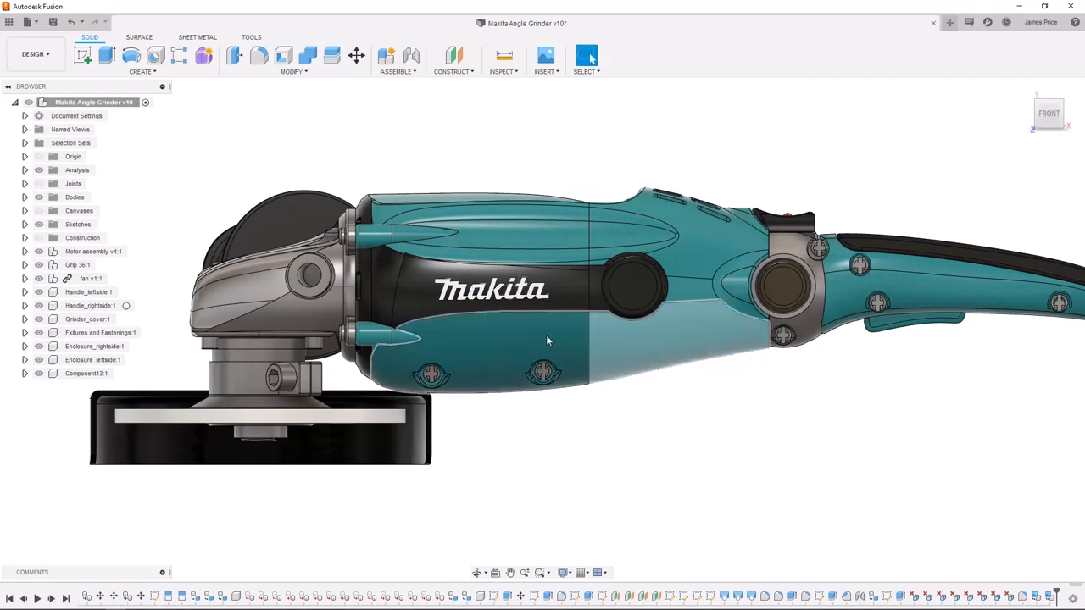
Edit the enclosure's logo decal to scale it by about 1.19, and return to the home view
left_click(490, 290)
right_click(490, 290)
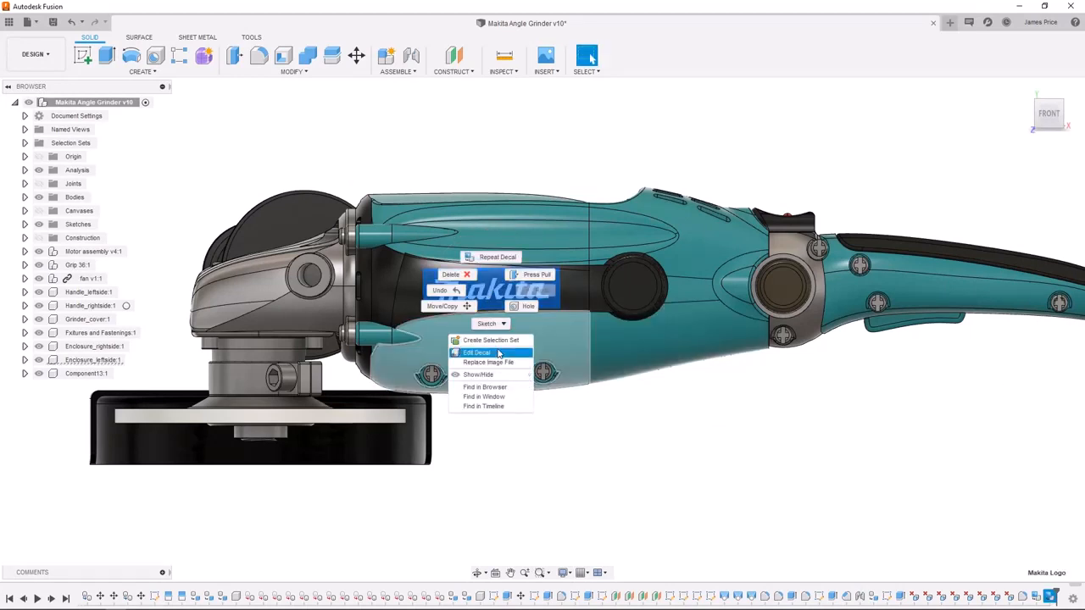
left_click(496, 353)
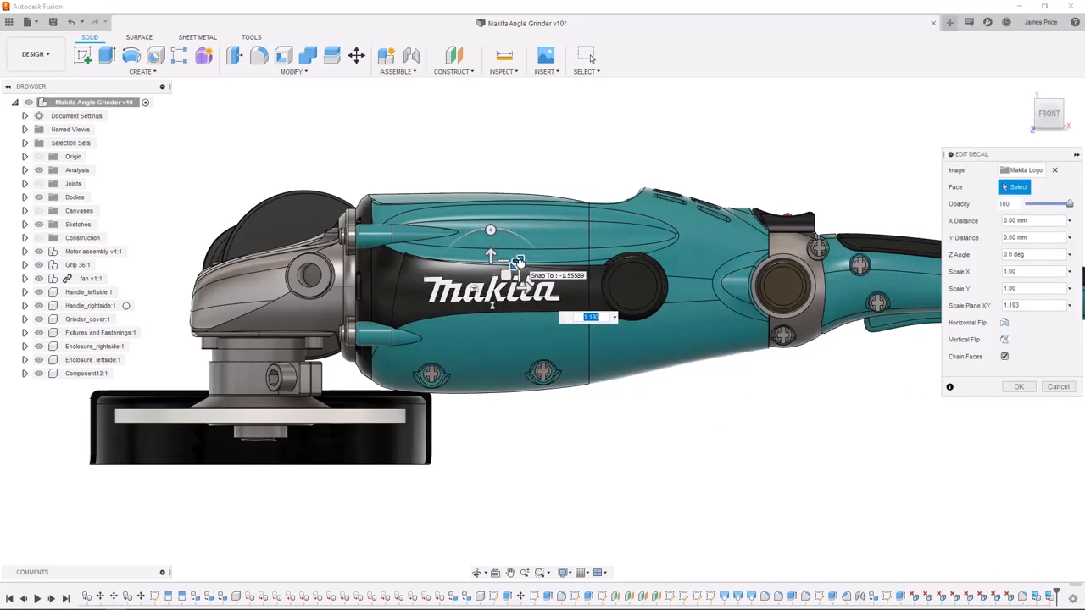
left_click(1018, 386)
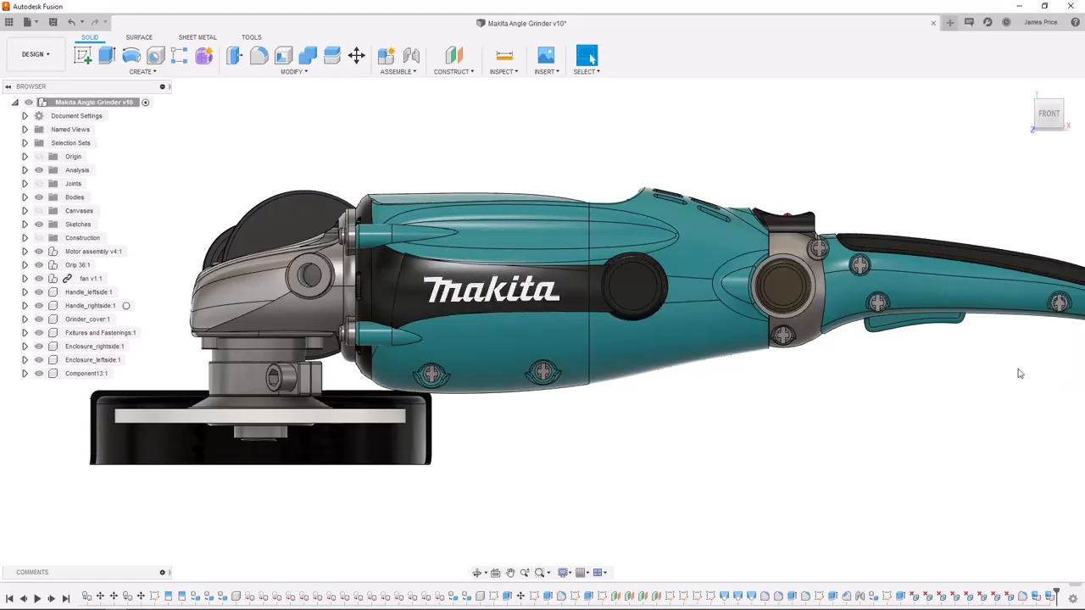
left_click(1023, 89)
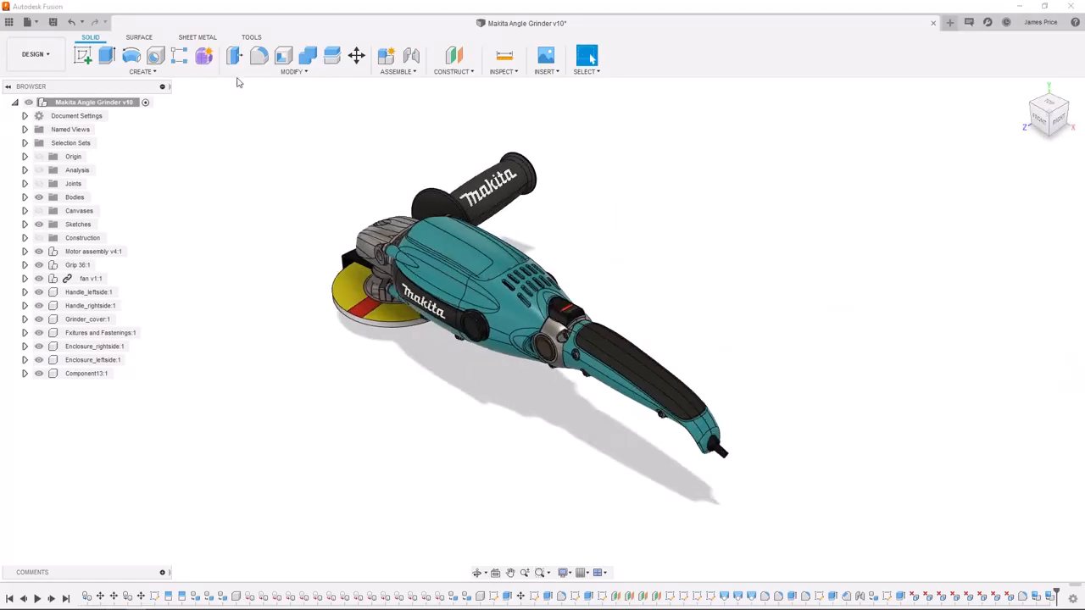
Switch to the Render workspace, set the scene background to Environment and apply the Photobooth environment
left_click(34, 54)
left_click(48, 121)
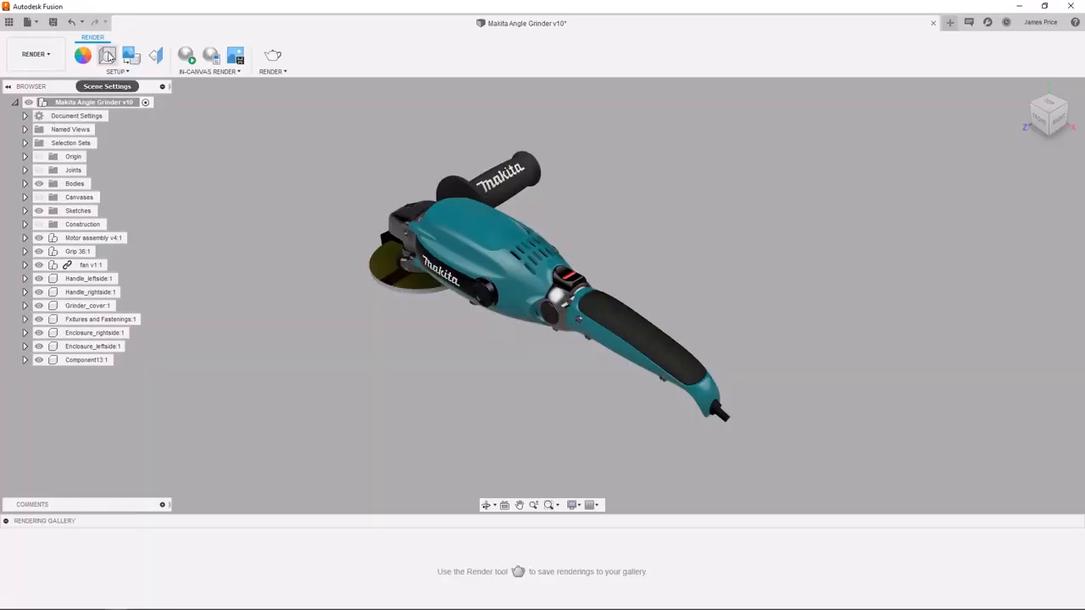
left_click(107, 55)
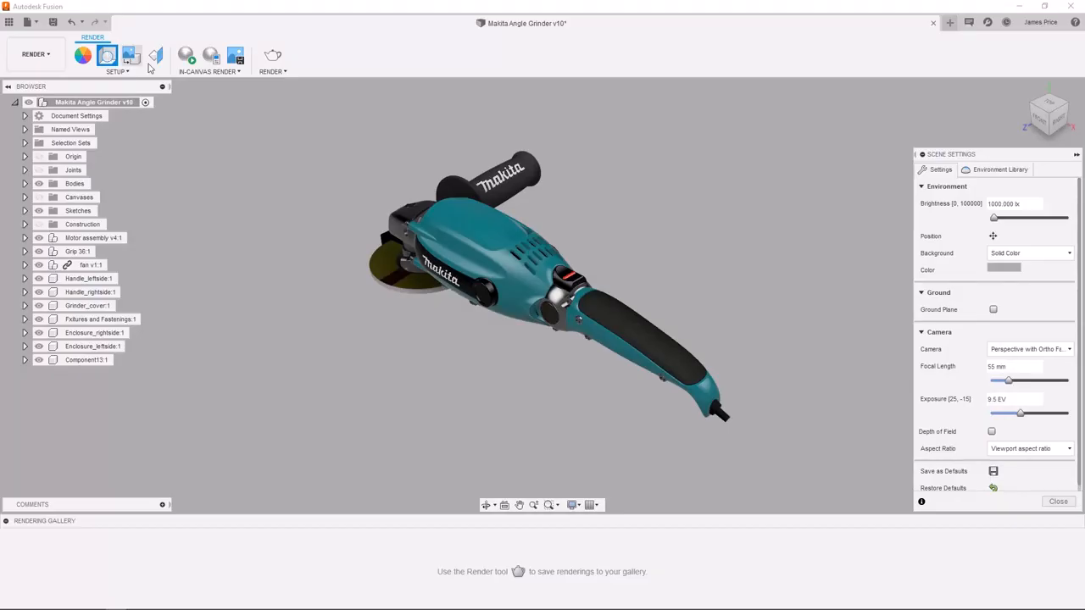
left_click(1022, 253)
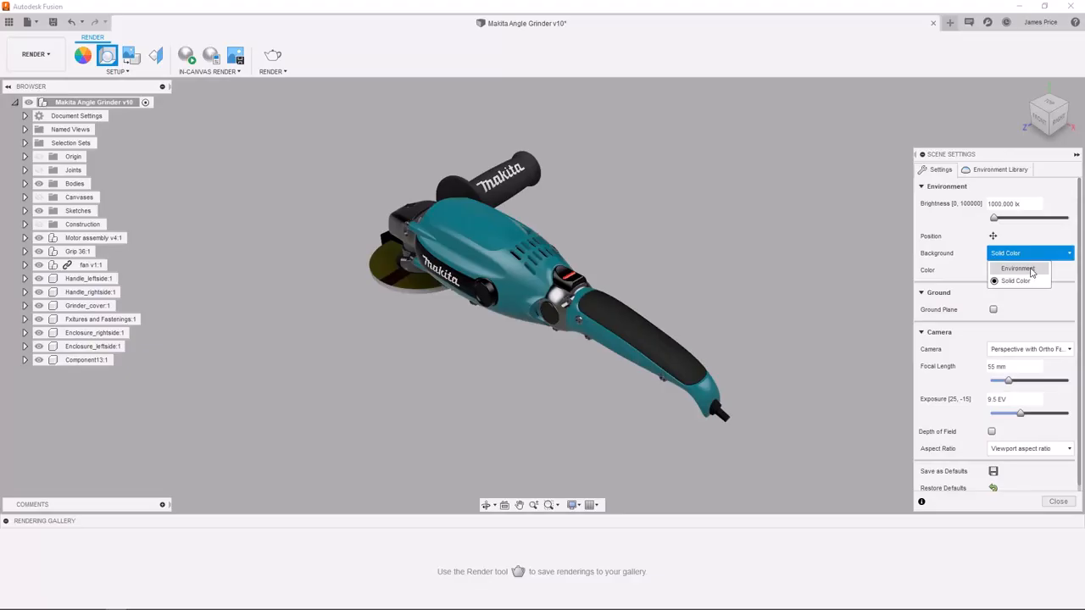
left_click(1032, 270)
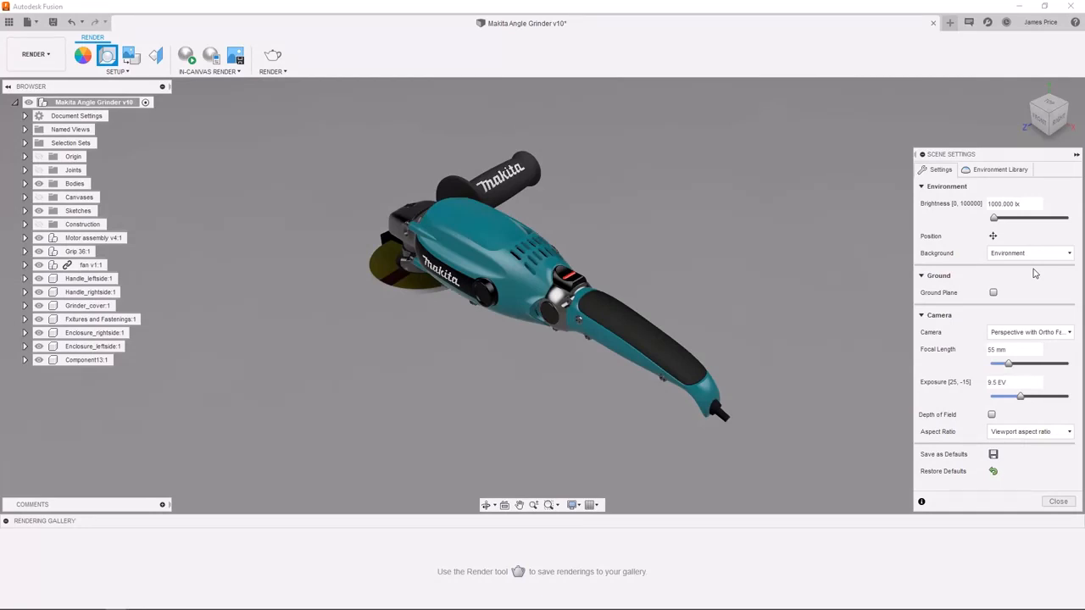
left_click(994, 174)
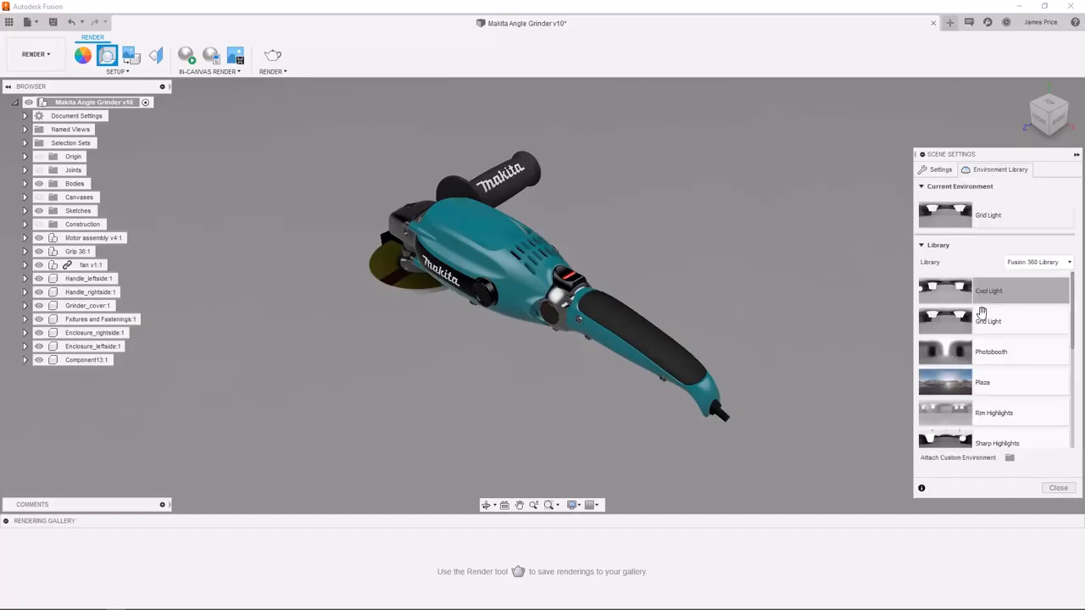
left_click_drag(967, 351, 726, 209)
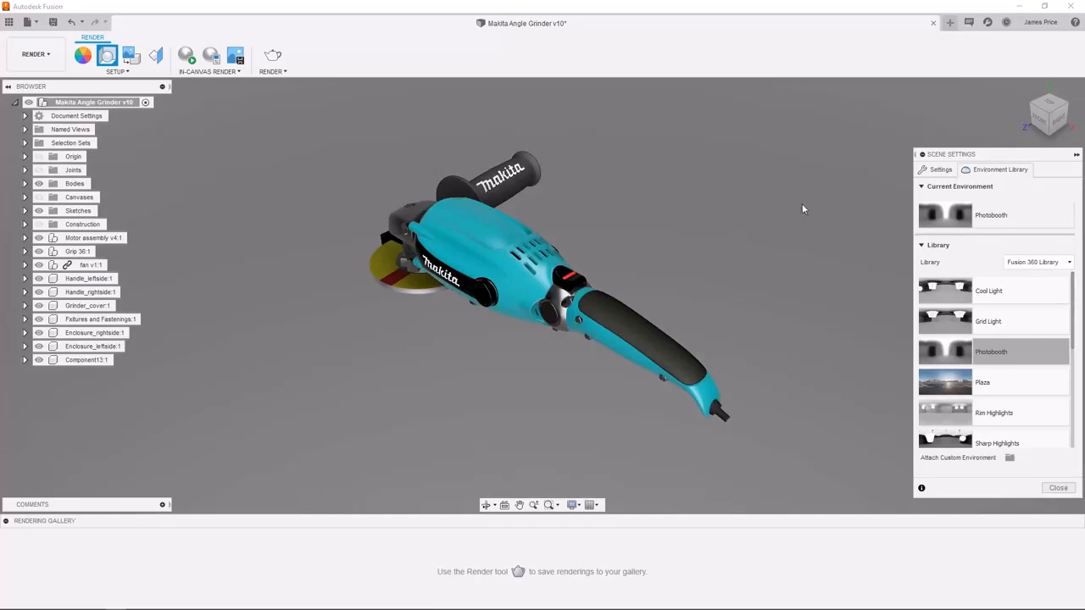
Enable the ground plane and its reflections in the scene settings
left_click(933, 171)
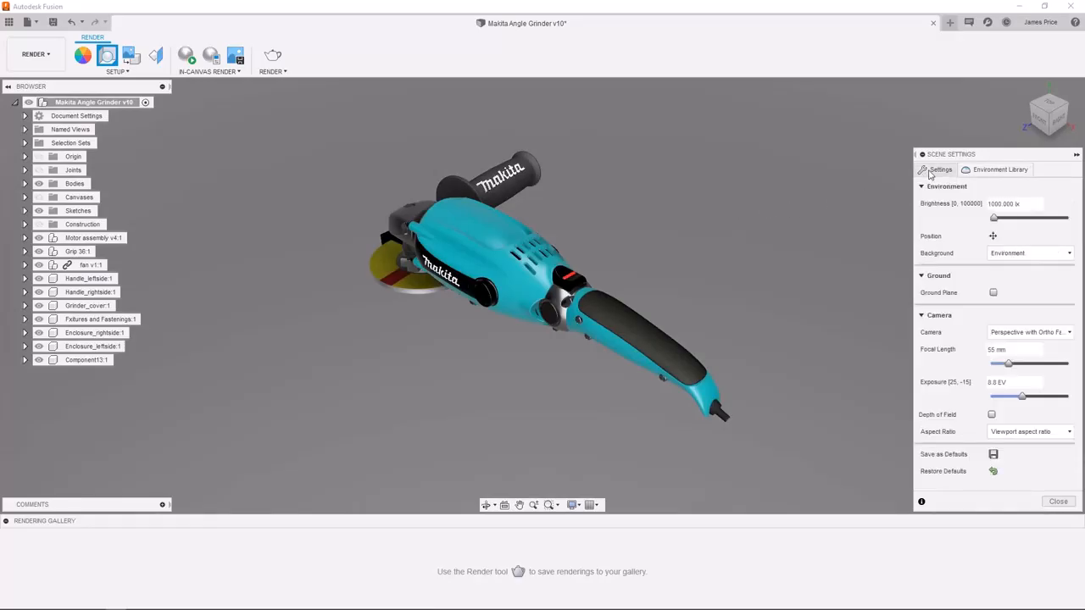
left_click(993, 293)
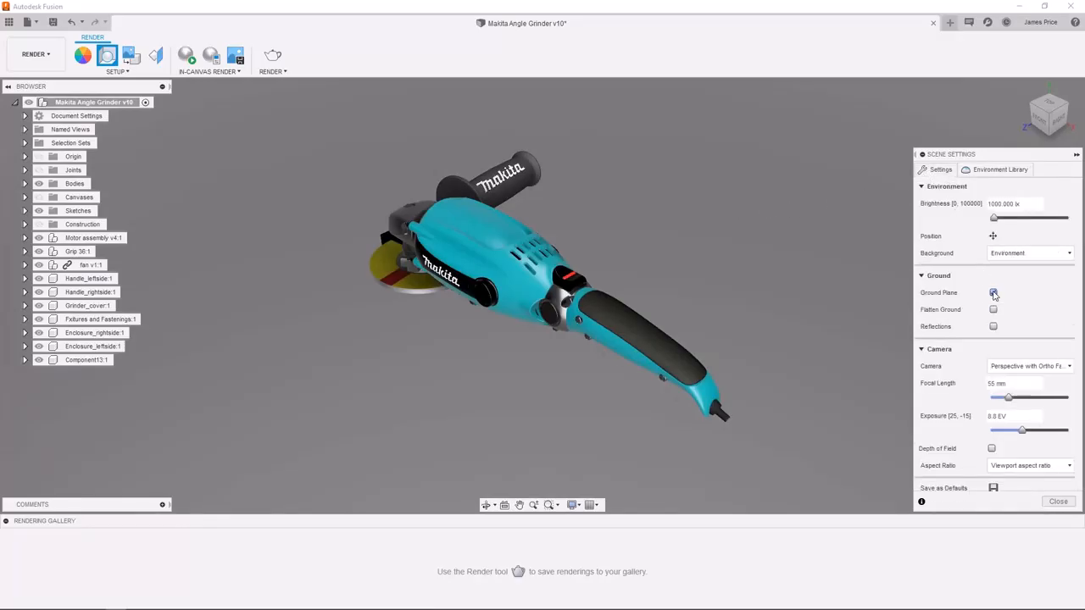
left_click(993, 326)
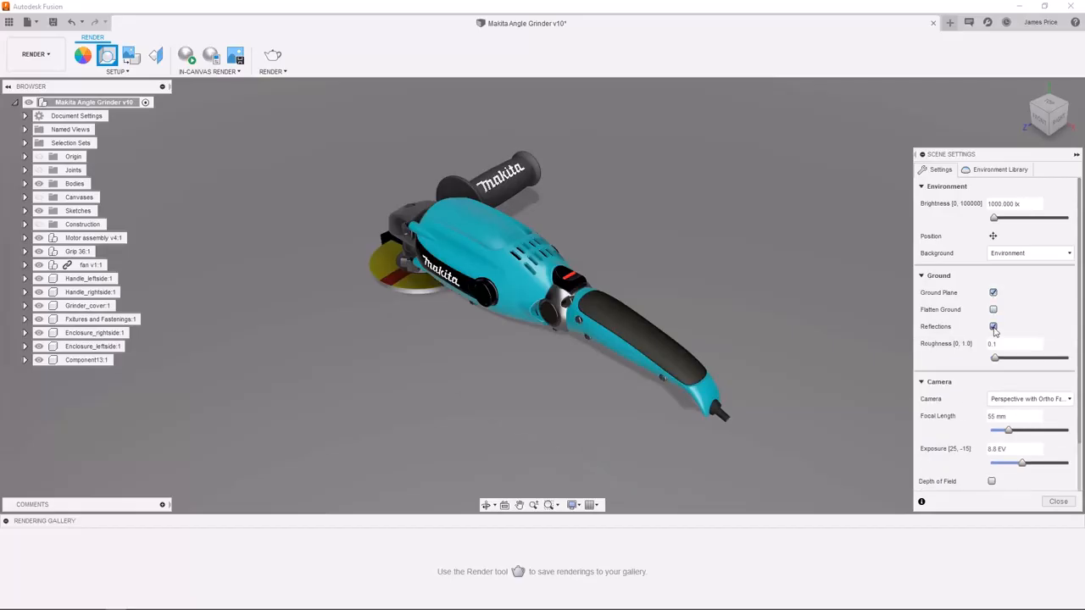
Try rotating the scene environment to about -46 degrees
left_click(992, 236)
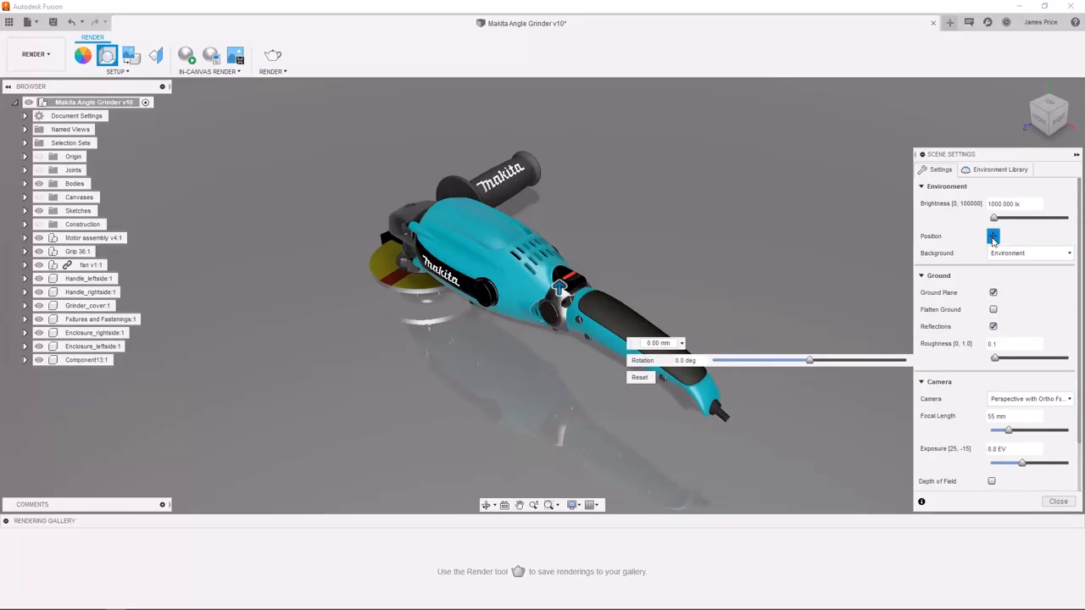
left_click_drag(811, 363, 783, 368)
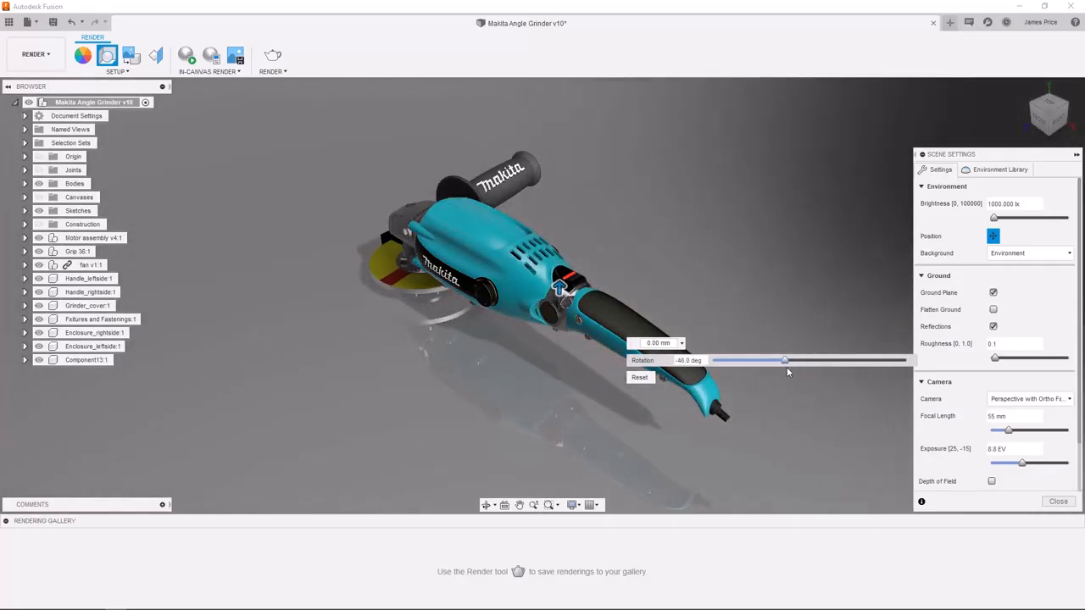
left_click(993, 236)
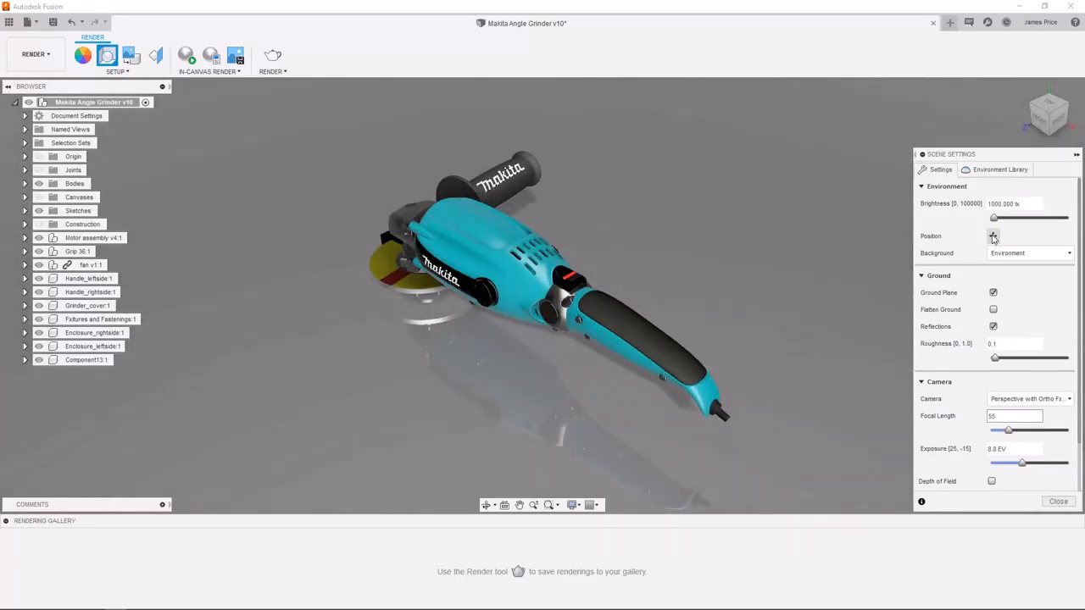
Set the camera's focal length to 48 mm and the aspect ratio to 16:9 Widescreen in the scene settings
mouse_move(1011, 433)
left_mouse_down()
mouse_move(997, 437)
mouse_move(1007, 434)
left_mouse_up()
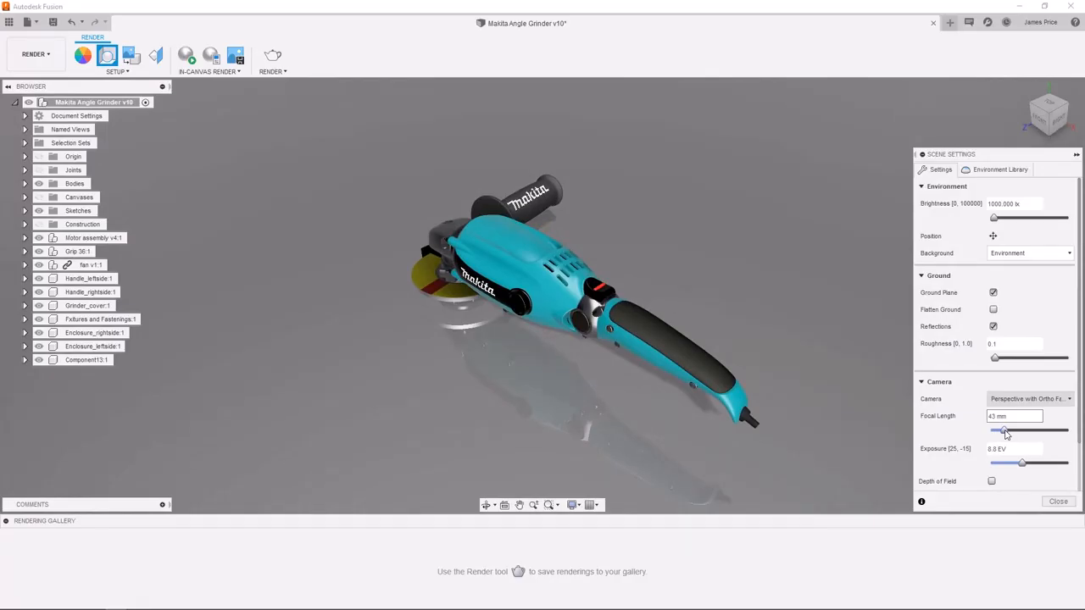
left_click_drag(1006, 434, 1008, 434)
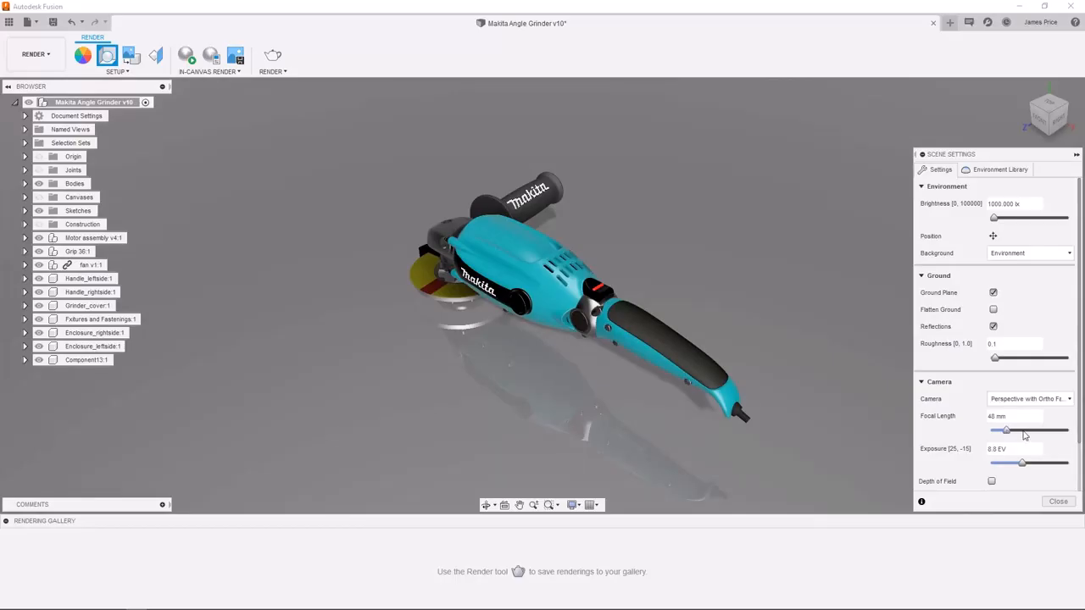
left_click_drag(1081, 424, 1082, 477)
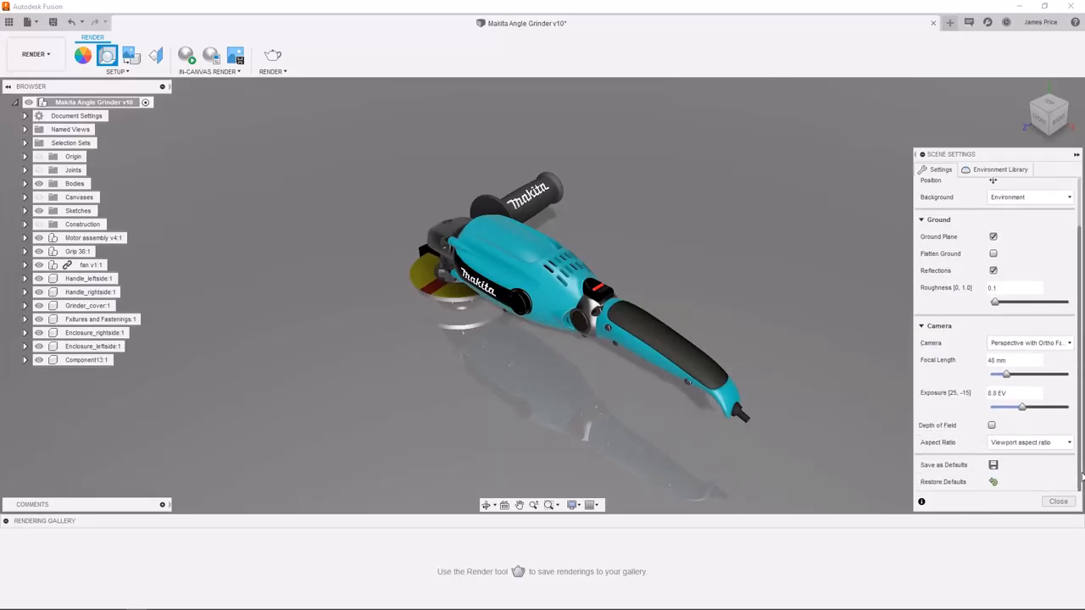
left_click(1045, 446)
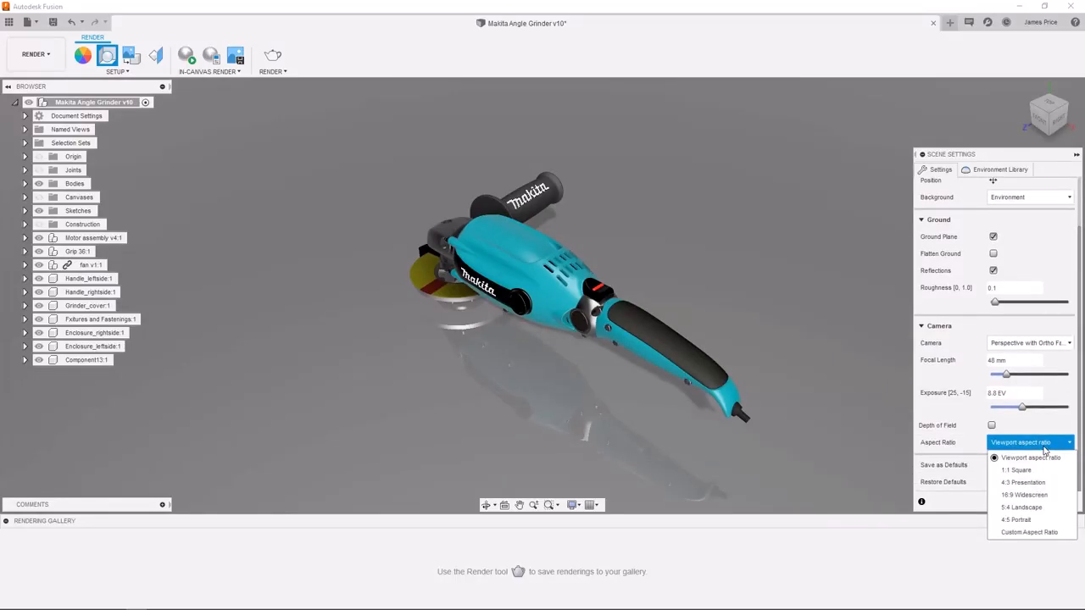
left_click(1057, 496)
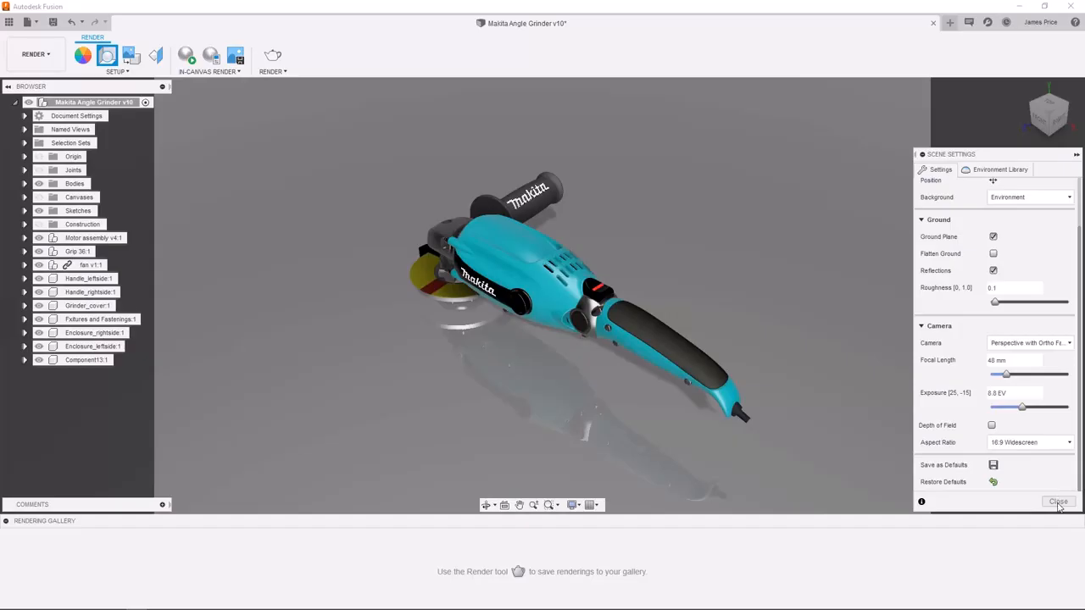
left_click(1058, 503)
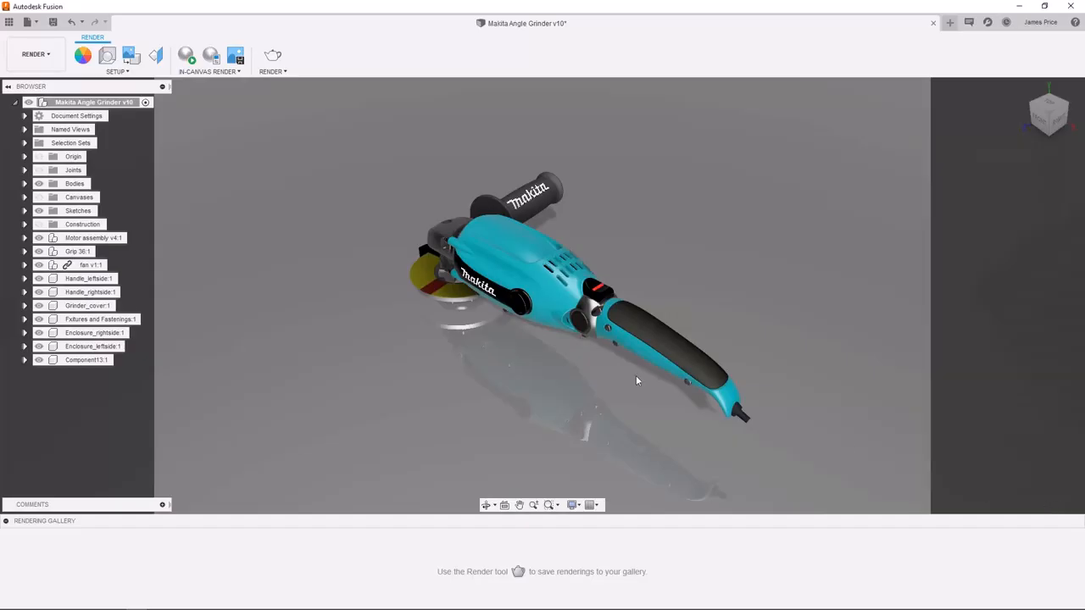
Preview the grinder with an in-canvas render and stop it
left_click(188, 58)
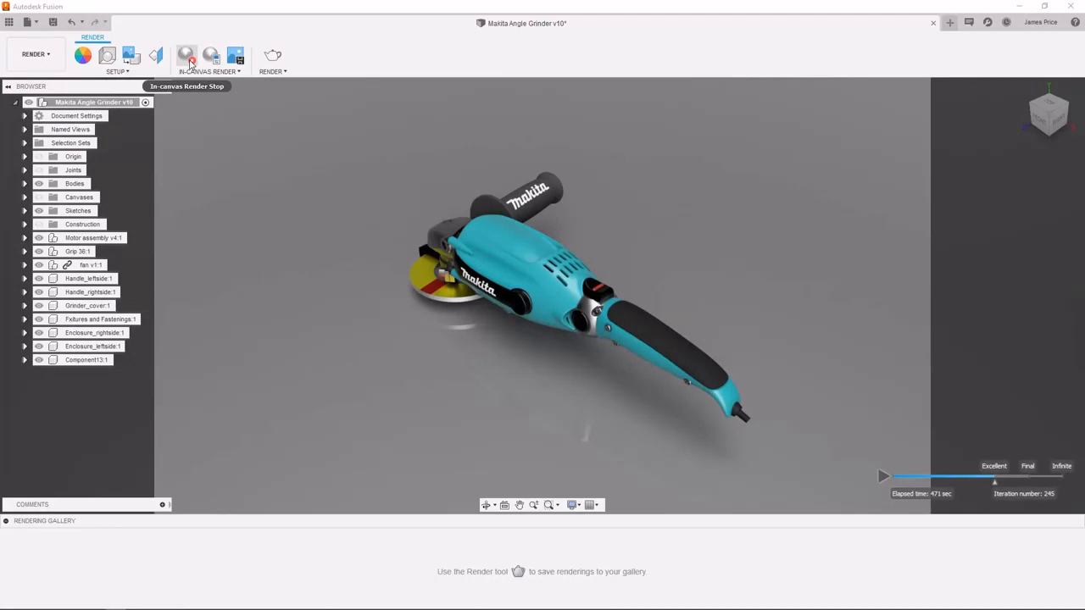
left_click(188, 59)
Submit a cloud render of the current view at 1920 x 1080 with Final quality
left_click(272, 56)
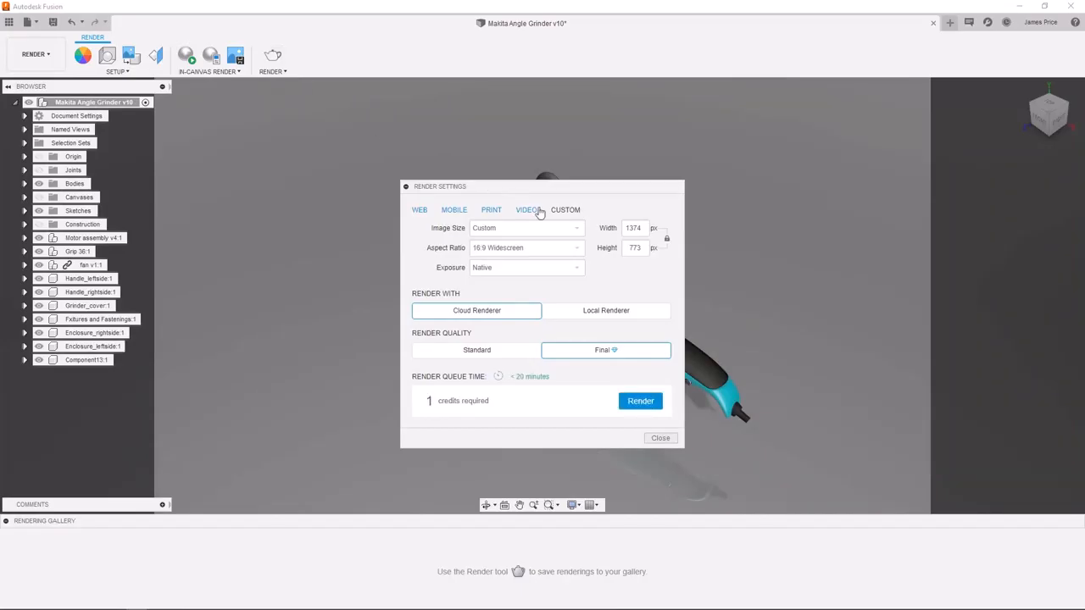
double_click(632, 228)
type("1920")
key("Return")
left_click(640, 402)
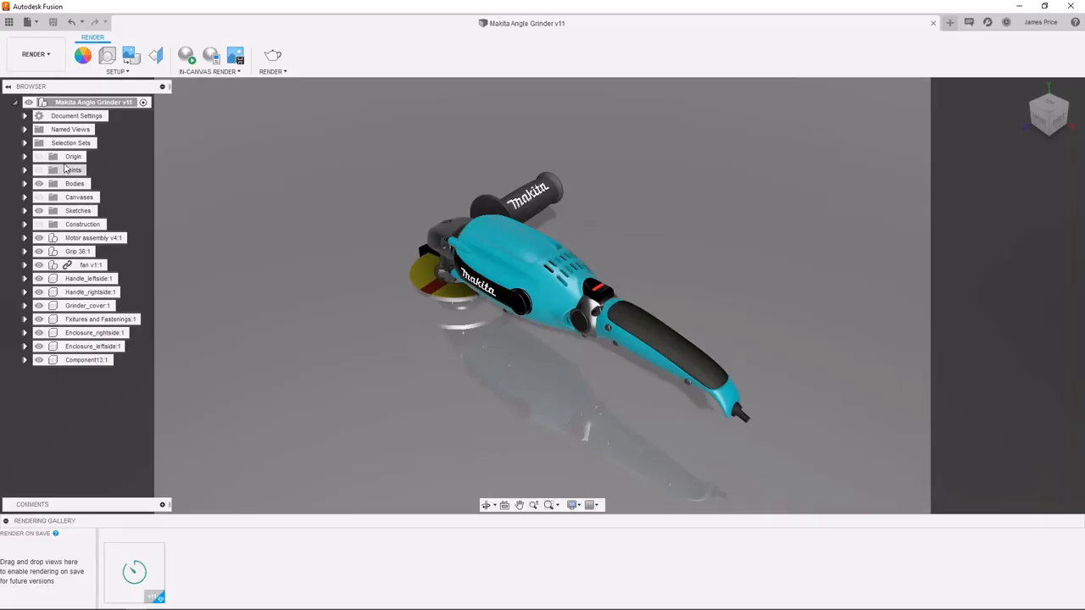
Activate the RearLeftSide named view and submit its cloud render at 1920 x 1080 with Final quality
left_click(24, 128)
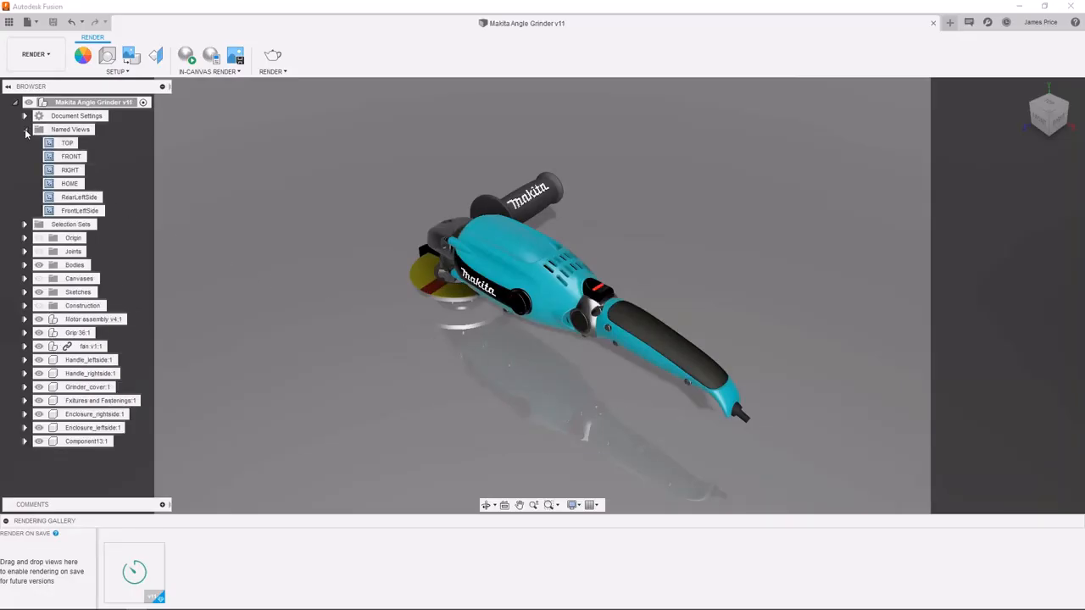
double_click(80, 197)
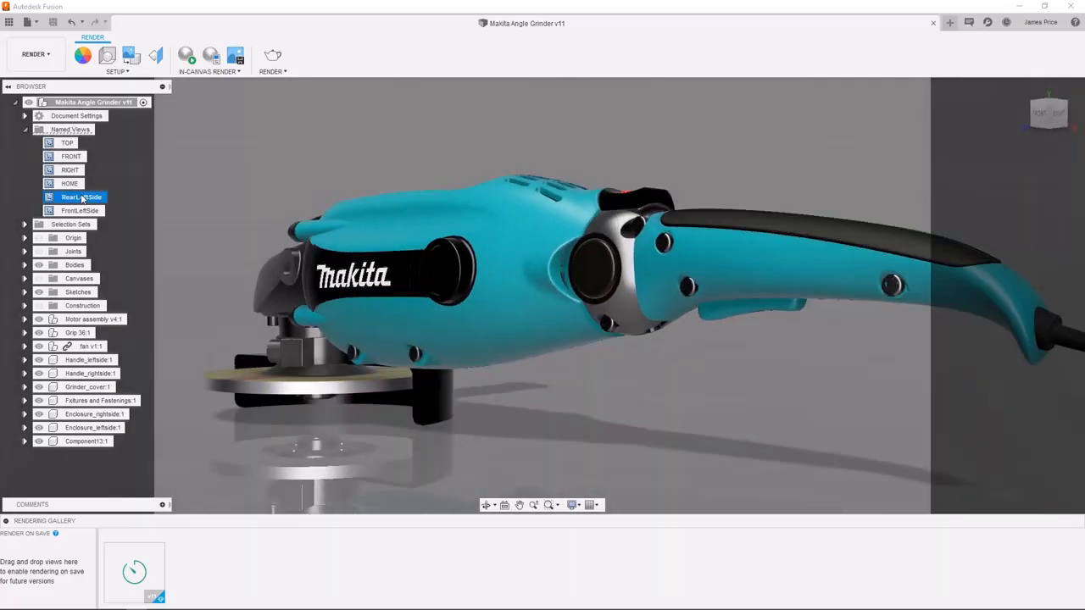
left_click(273, 56)
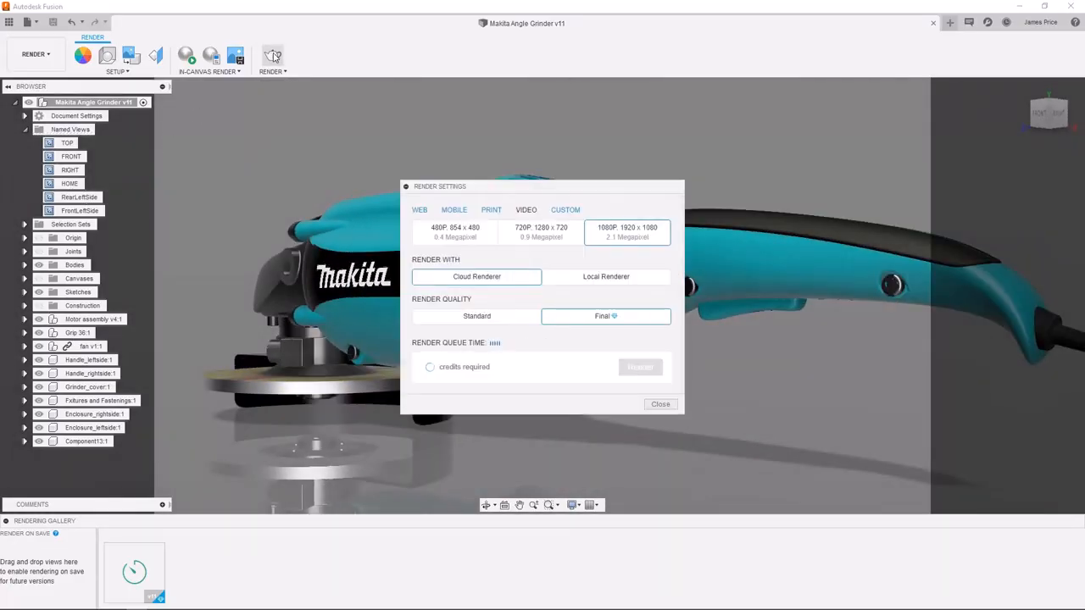
left_click(641, 367)
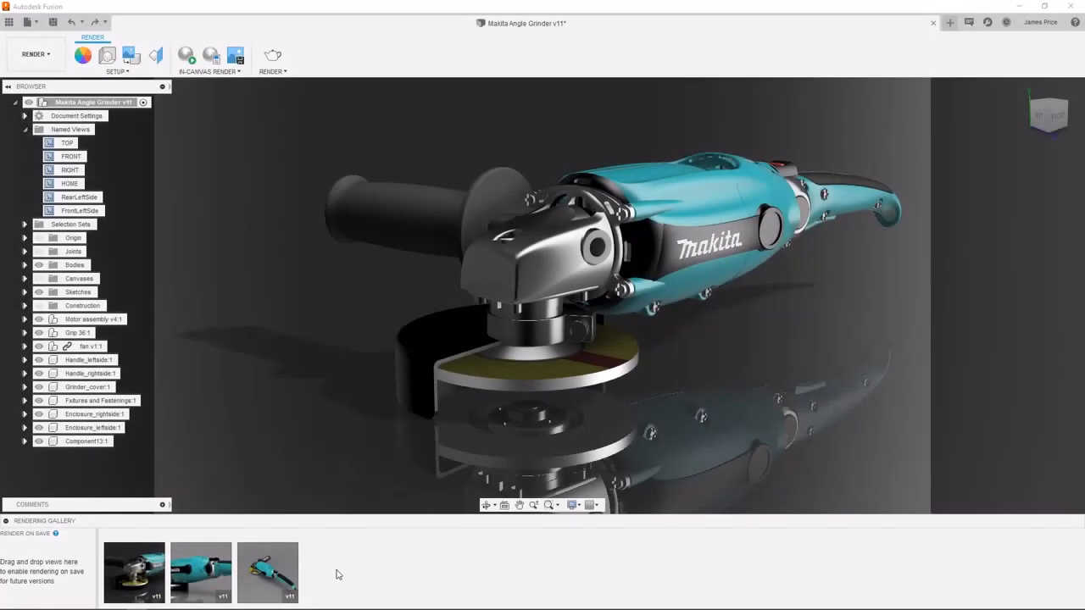
Examine the front-left and rear-left renders in the rendering gallery
left_click(133, 575)
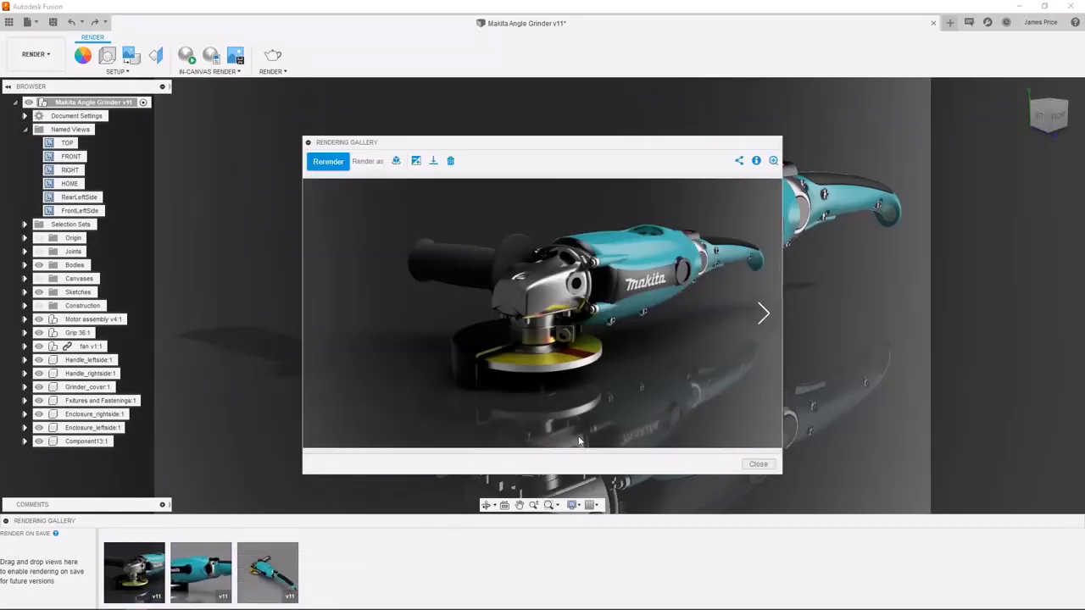
left_click(763, 313)
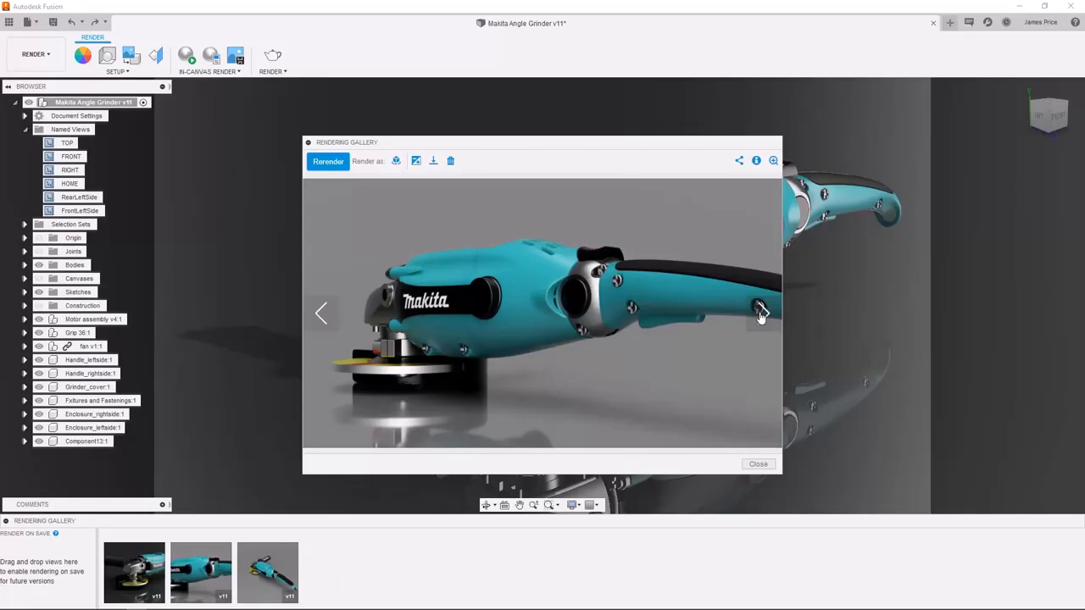